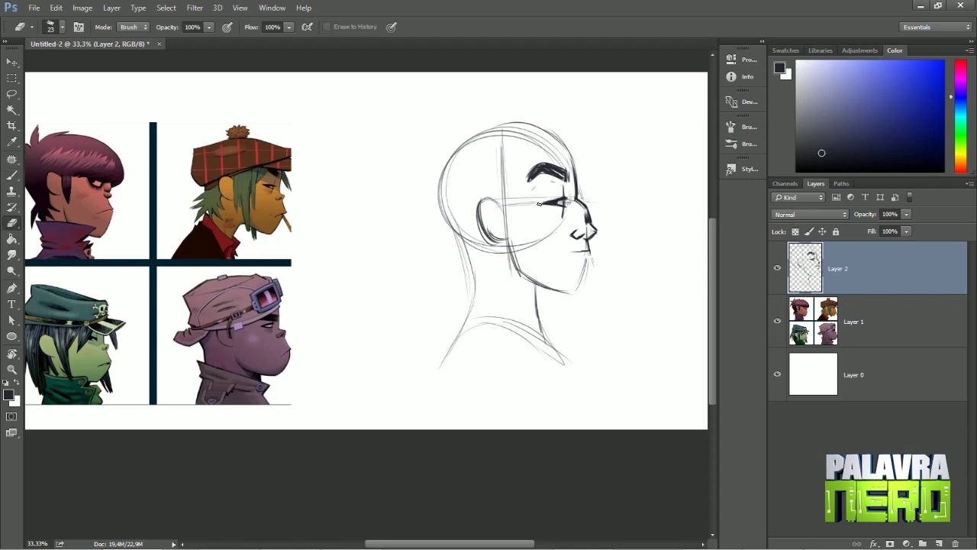
- Erase the flat mouth line and redraw it slanting, with lips leading down to the chin of the sketched profile
drag(566, 254, 589, 248)
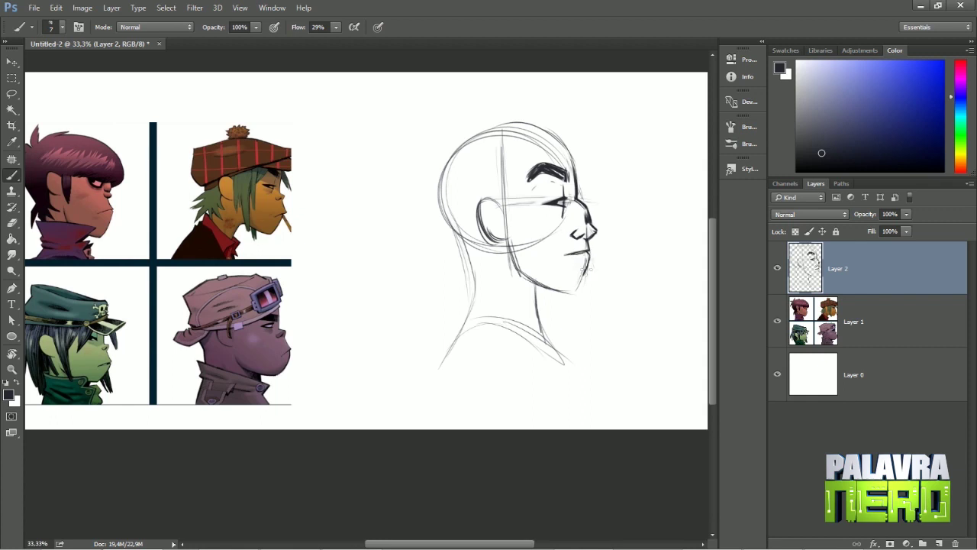
key(e)
key(b)
- Sketch the outer hair contour with a raised quiff and long back hair, and redraw the front of the neck
mouse_move(573, 149)
mouse_down()
mouse_move(463, 118)
mouse_move(424, 191)
mouse_move(447, 273)
mouse_up()
key(e)
drag(541, 304, 545, 350)
key(b)
drag(469, 256, 447, 361)
key(e)
mouse_move(543, 340)
mouse_down()
mouse_move(538, 296)
mouse_move(554, 326)
mouse_up()
key(b)
key(e)
key(b)
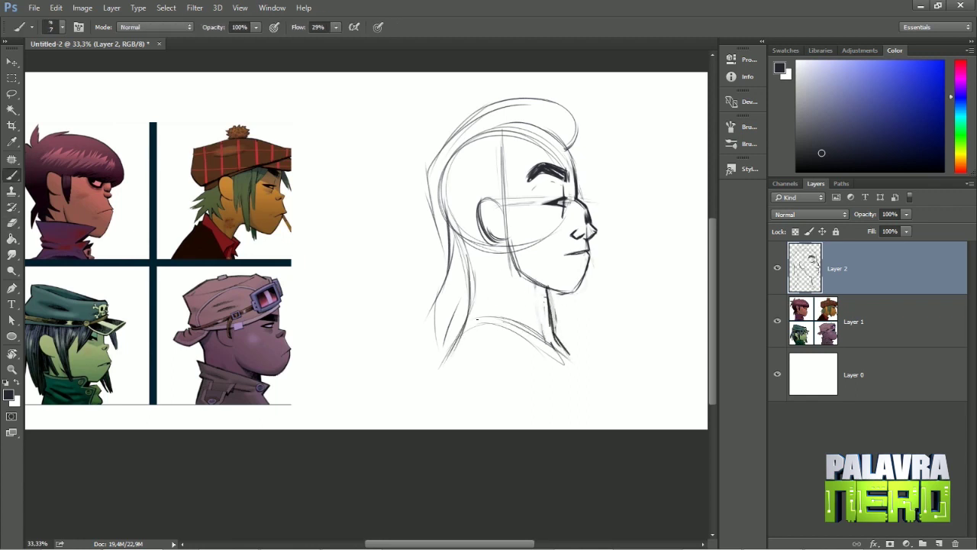
- Sketch the pointed sideburn in front of the ear and strands sweeping back from the forehead and quiff
drag(506, 200, 513, 244)
drag(564, 140, 485, 164)
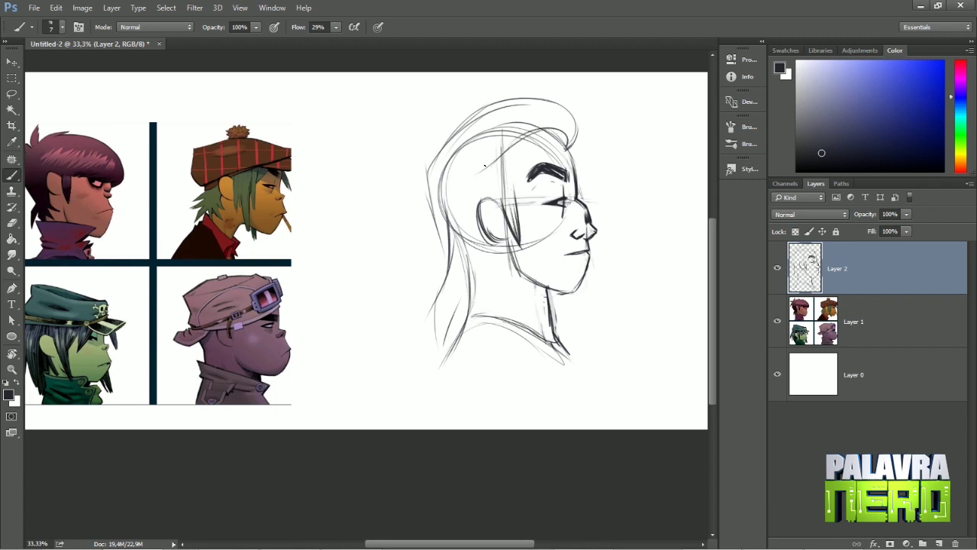
mouse_move(565, 149)
mouse_down()
mouse_move(492, 162)
mouse_move(467, 177)
mouse_up()
drag(557, 113, 479, 120)
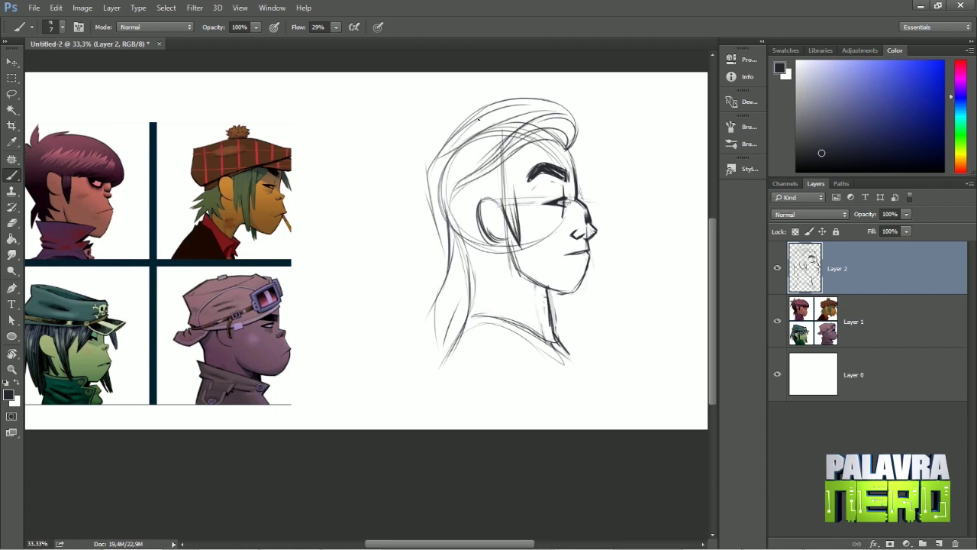
- Sketch long hair strands falling behind the ear down to the shoulder
drag(480, 221, 487, 298)
drag(490, 243, 512, 296)
drag(480, 262, 458, 339)
mouse_move(463, 264)
mouse_down()
mouse_move(447, 345)
mouse_move(459, 188)
mouse_up()
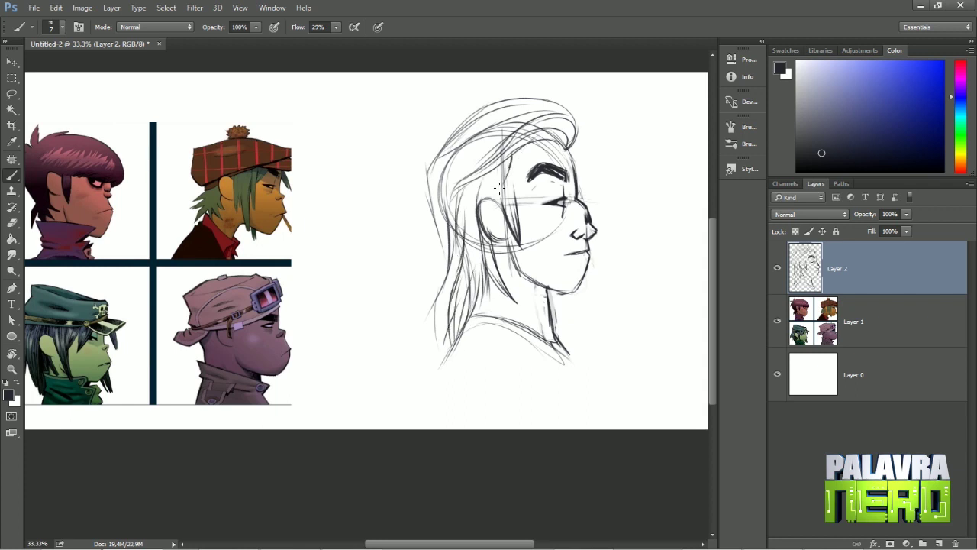
- Add denser strands around the temple and back of the head, plus a curl falling over the forehead
drag(482, 204, 497, 221)
drag(478, 177, 465, 246)
drag(521, 126, 441, 217)
drag(458, 141, 429, 245)
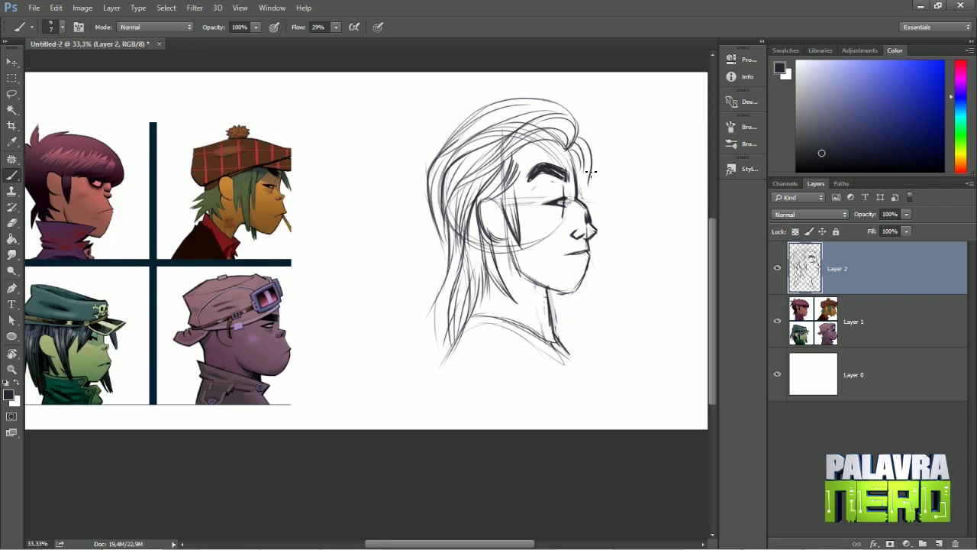
drag(578, 196, 572, 173)
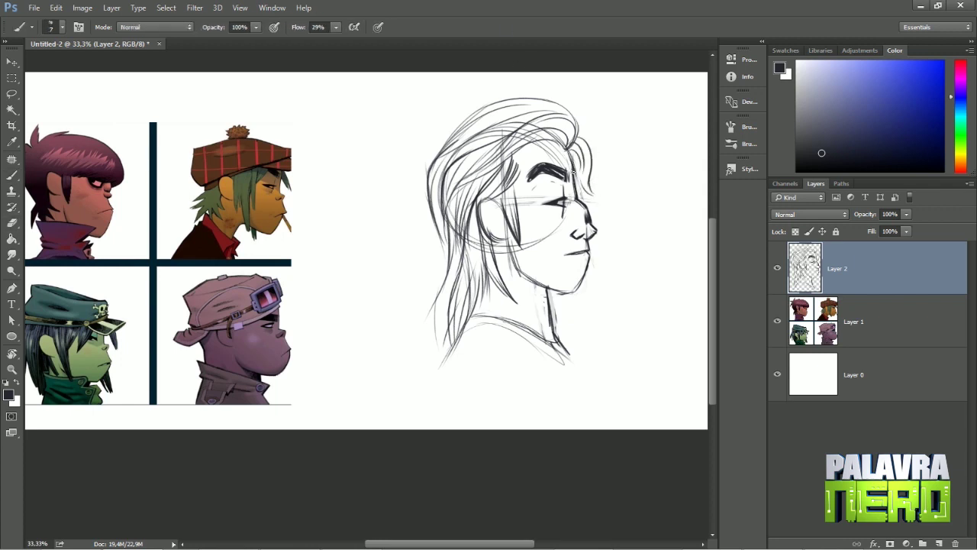
- Erase the mouth and the upper lip line below the nose
key(e)
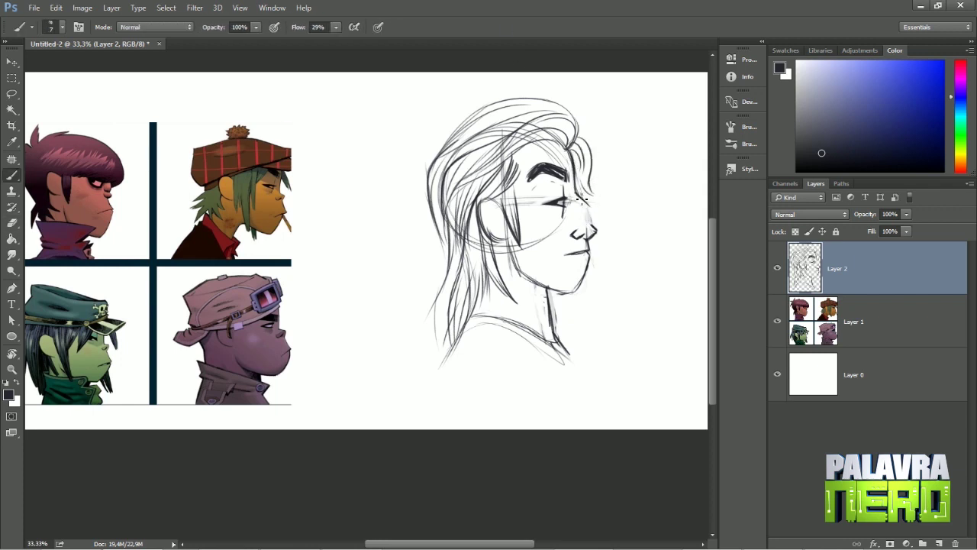
mouse_move(589, 225)
mouse_down()
mouse_move(565, 211)
mouse_move(568, 247)
mouse_up()
key(b)
key(e)
drag(583, 248, 576, 245)
- Lasso and reposition the nose, draw a smirking mouth beneath it, and rework the chin line
key(l)
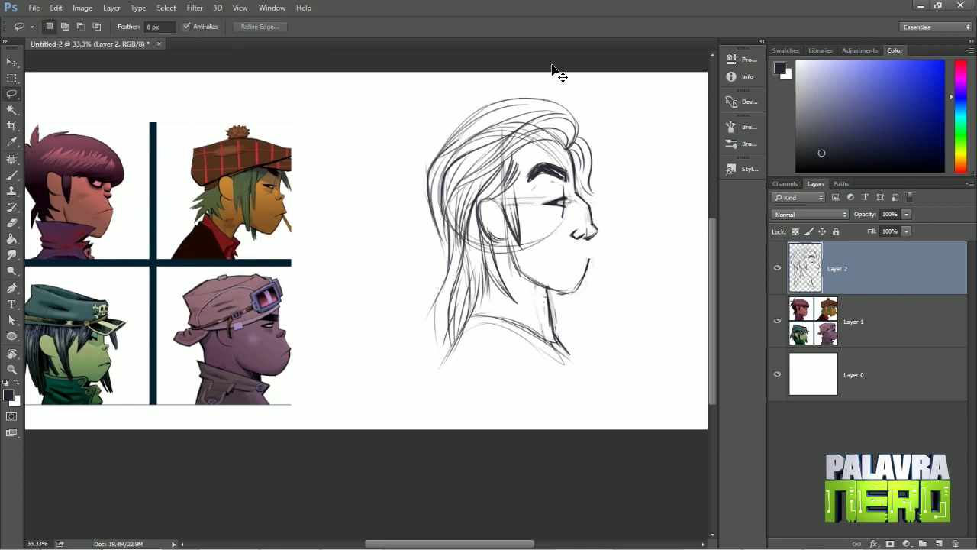
drag(599, 220, 599, 216)
key(ctrl+d)
key(b)
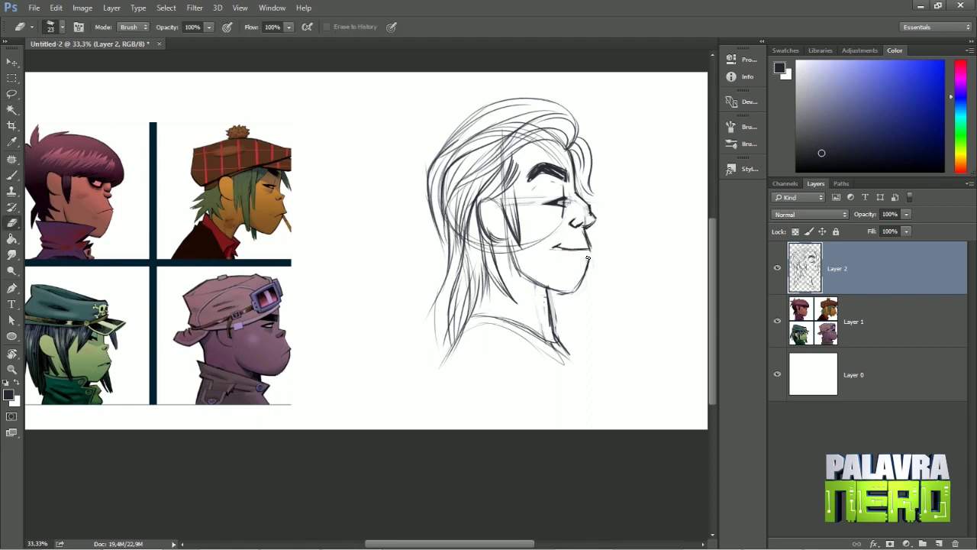
key(e)
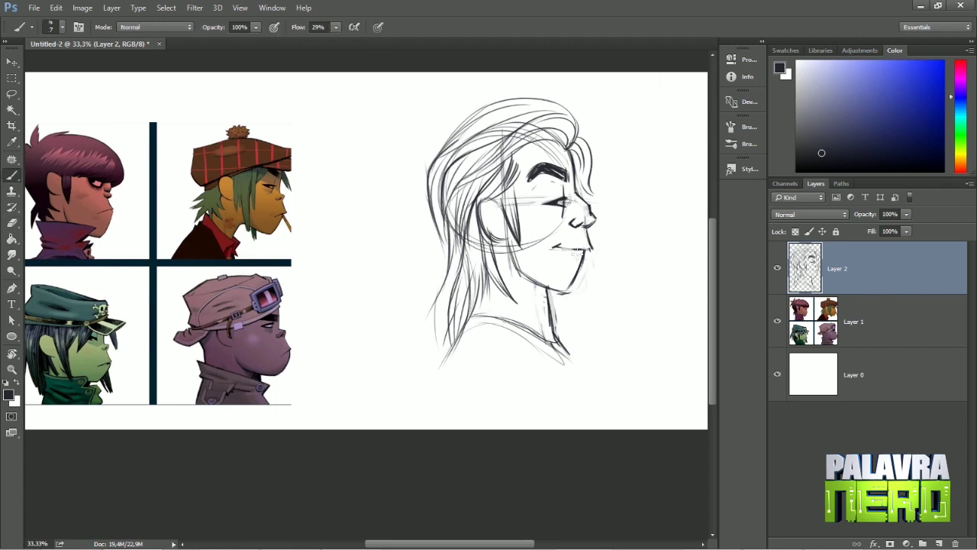
drag(588, 254, 574, 271)
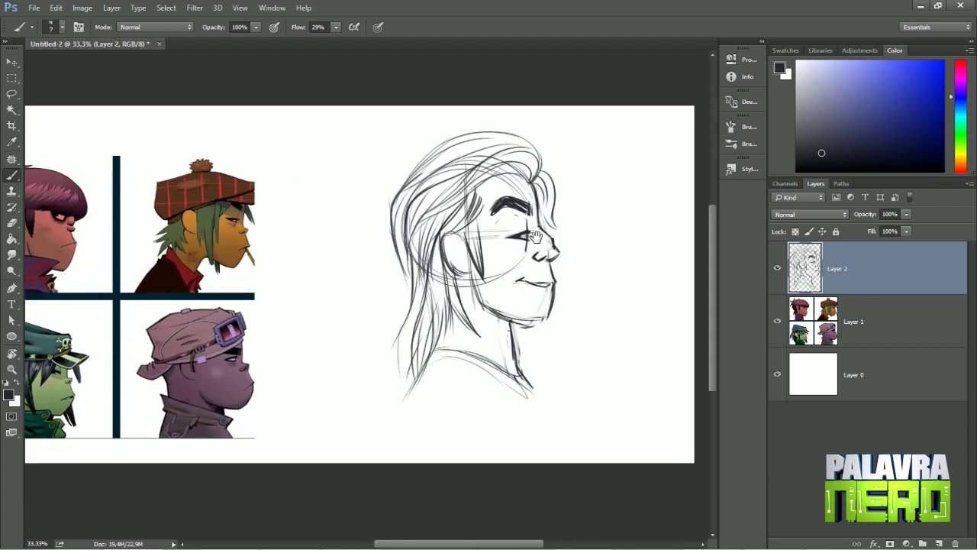
- Erase the smirking mouth with a larger eraser and redraw a short slanted mouth and the jaw contour
right_click(577, 175)
key(Escape)
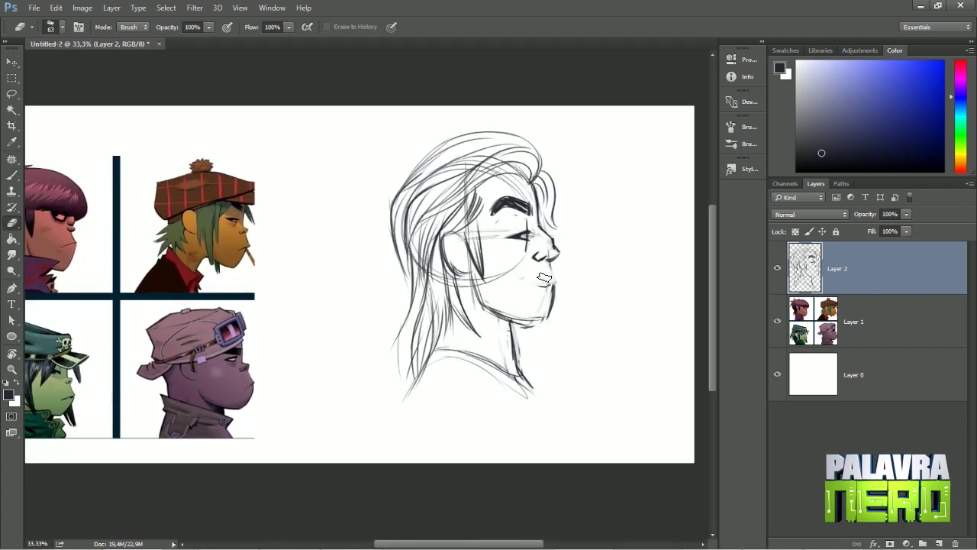
key(b)
mouse_move(553, 273)
mouse_down()
mouse_move(555, 295)
mouse_move(500, 325)
mouse_up()
mouse_move(462, 277)
mouse_down()
mouse_move(520, 278)
mouse_move(511, 274)
mouse_up()
- Trim and reshape the thick eyebrow, and tighten the outer contour of the hair down to the shoulder
key(e)
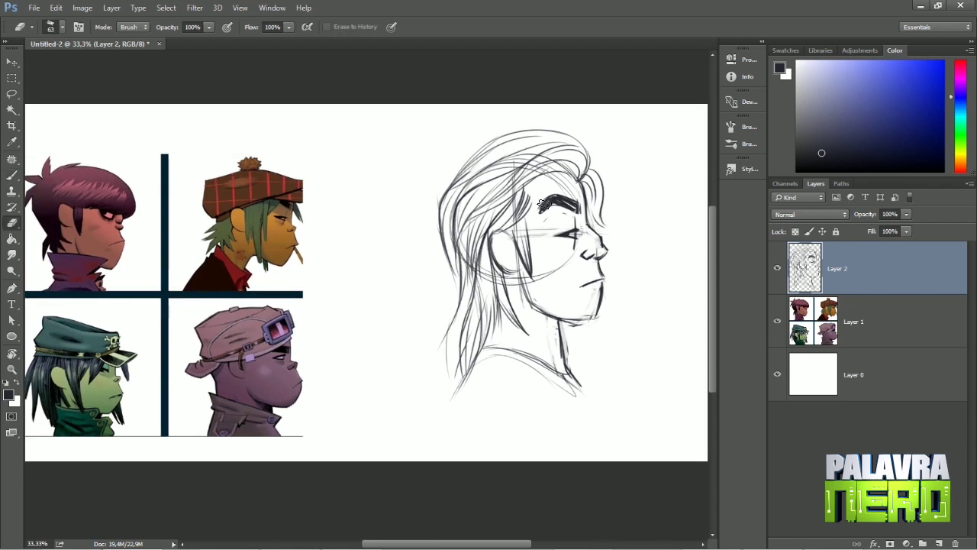
key(b)
mouse_move(561, 202)
mouse_down()
mouse_move(580, 208)
mouse_move(467, 139)
mouse_move(588, 145)
mouse_move(530, 137)
mouse_move(450, 283)
mouse_move(457, 374)
mouse_move(473, 378)
mouse_move(467, 299)
mouse_up()
key(e)
key(b)
key(e)
- Erase the curl in front of the forehead and redraw the front edge of the quiff
drag(591, 178, 600, 219)
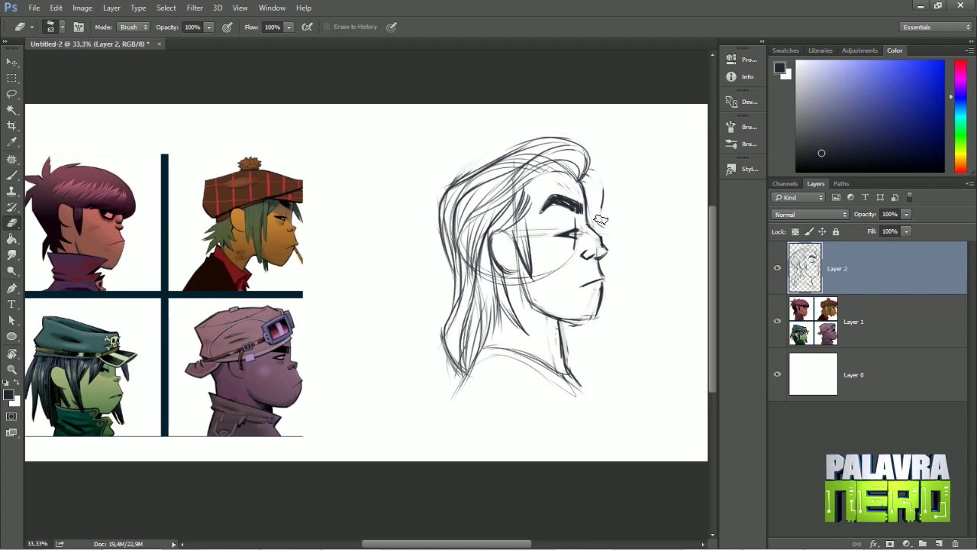
key(b)
drag(589, 170, 573, 135)
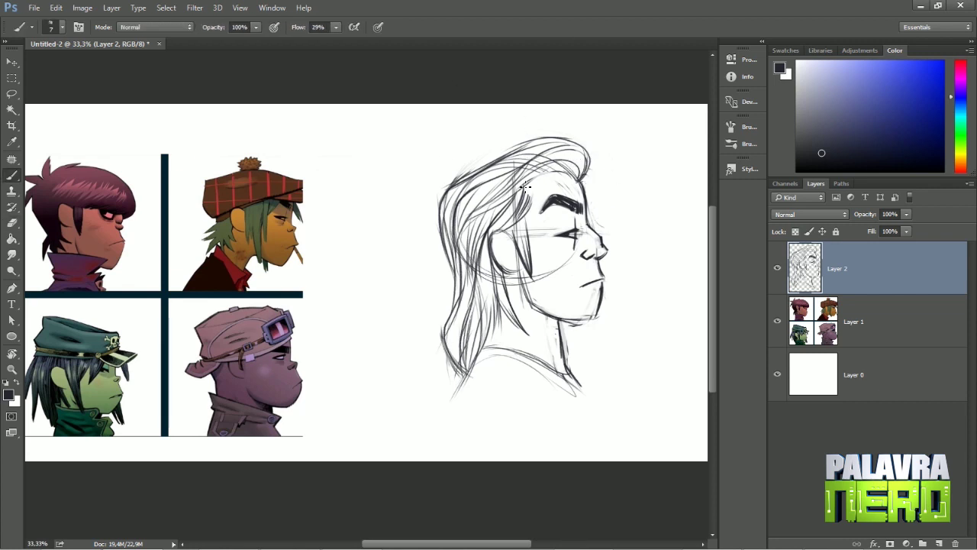
- Erase the rounded underside of the jaw and redraw the chin with a squarer corner
key(e)
drag(536, 322, 601, 320)
key(b)
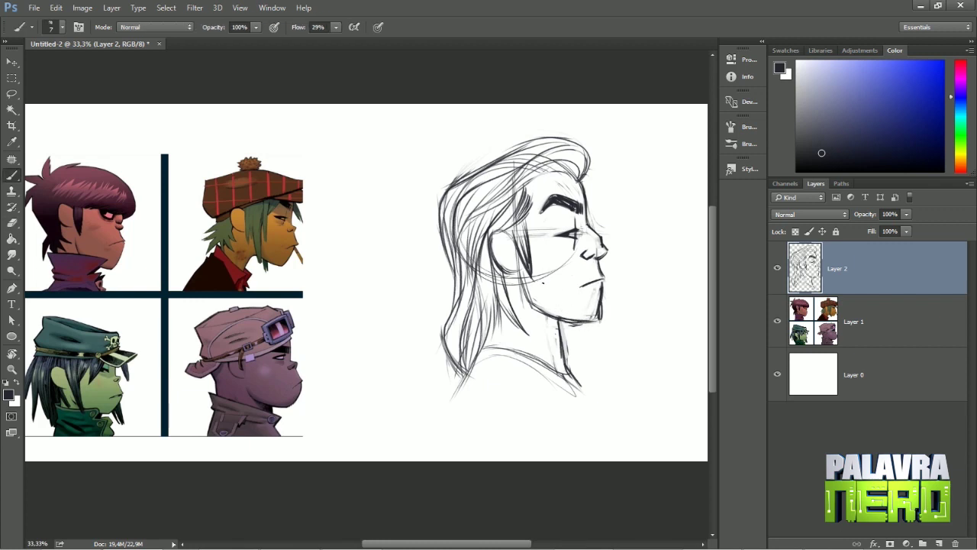
- Clean up the jaw area and sketch short beard stubble strokes along the jaw and chin
key(e)
mouse_move(554, 299)
mouse_down()
mouse_move(546, 305)
mouse_move(532, 281)
mouse_up()
key(b)
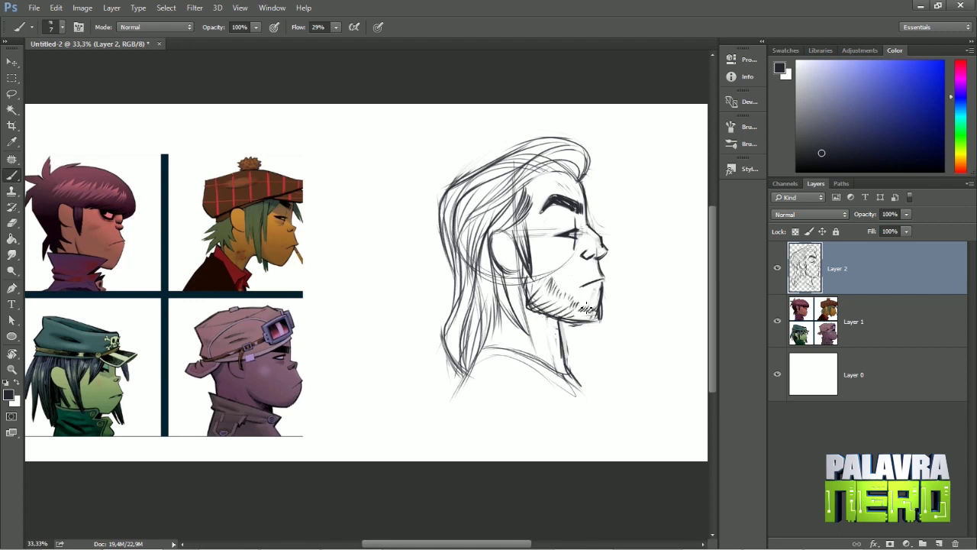
drag(599, 308, 586, 321)
mouse_move(605, 282)
mouse_down()
mouse_move(597, 299)
mouse_move(602, 283)
mouse_up()
- Rework the eye into a narrow dark shape with a lower-lid shadow, and redraw the brow-to-nose profile with a bump
key(e)
key(b)
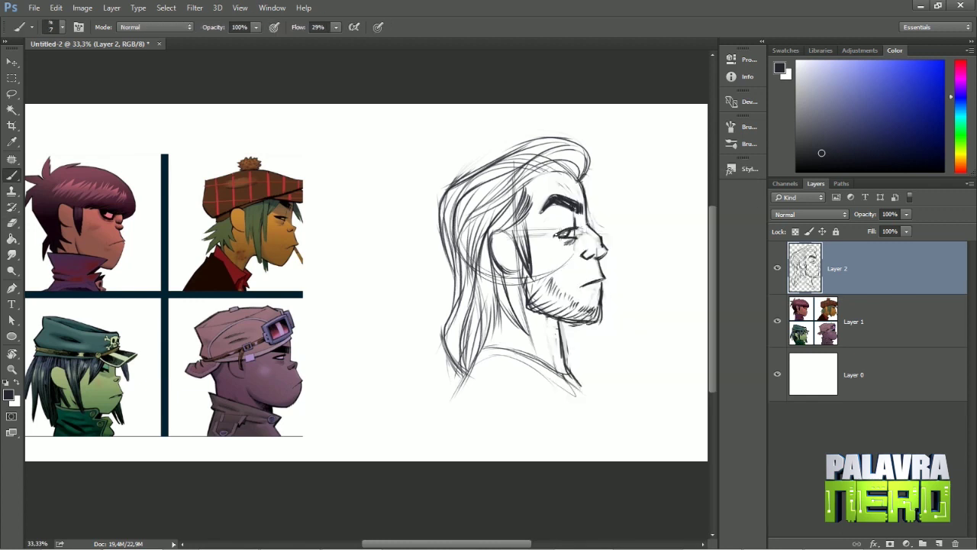
key(ctrl+z)
key(e)
key(b)
key(e)
key(b)
key(e)
key(b)
key(e)
key(b)
key(e)
key(b)
key(e)
key(b)
key(e)
key(b)
key(e)
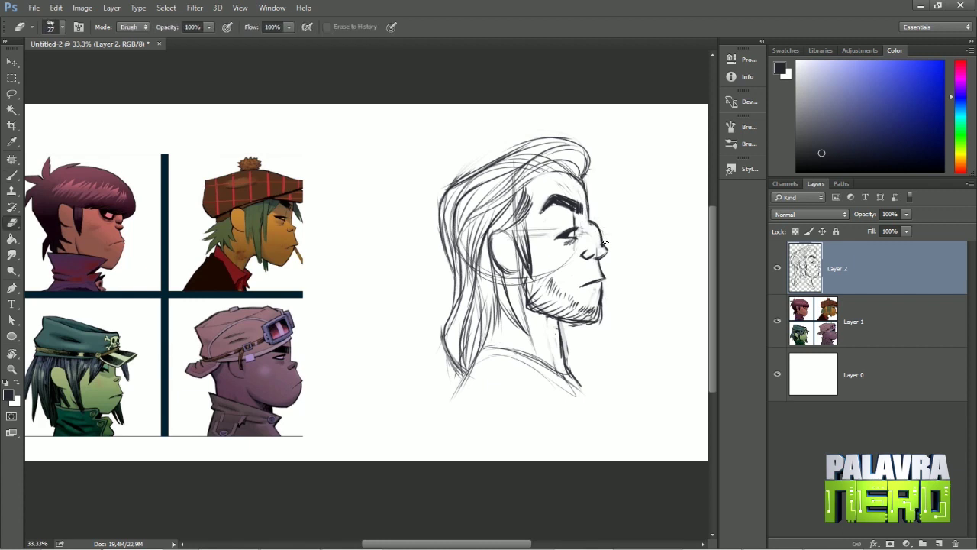
- Refine the nose tip and bridge contour with alternating erasing and brush strokes
key(b)
key(e)
key(b)
key(e)
key(b)
key(e)
key(b)
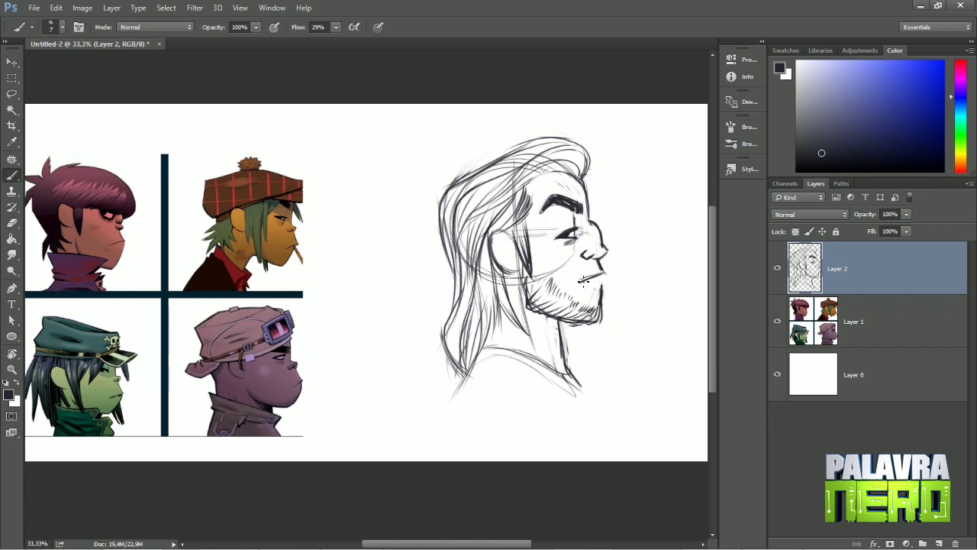
- Refine the mouth line and redraw the lower lip and front of the chin with firmer strokes
key(e)
key(b)
key(e)
key(b)
key(e)
key(b)
drag(601, 279, 597, 313)
key(e)
key(b)
drag(606, 273, 598, 305)
key(e)
key(b)
key(e)
key(b)
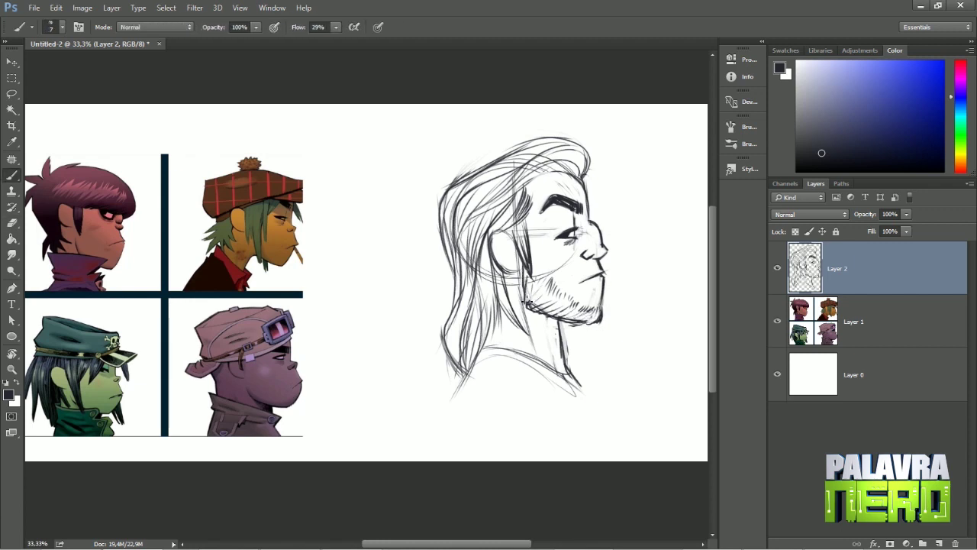
- Erase the hair strands over the neck behind the jaw, and redraw the front neck line cleanly
key(e)
mouse_move(507, 252)
mouse_down()
mouse_move(519, 290)
mouse_move(496, 335)
mouse_up()
key(b)
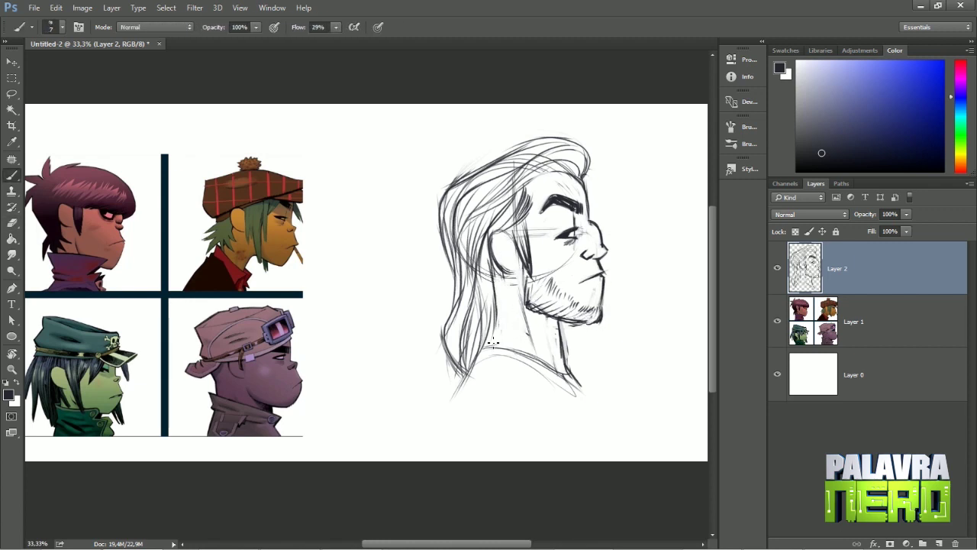
key(e)
drag(566, 341, 562, 359)
key(b)
drag(557, 320, 566, 382)
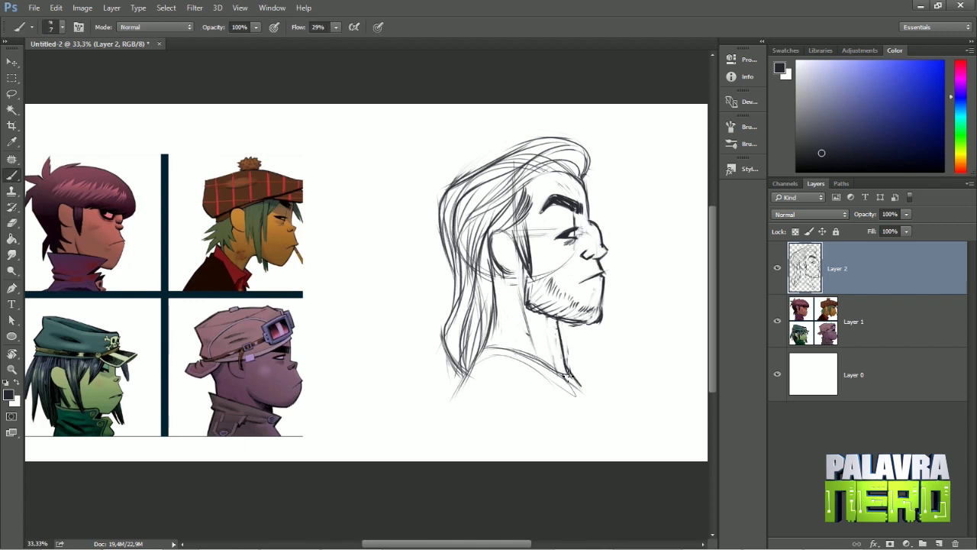
- Sketch the back and chest contours extending from the neck down toward the canvas edge
key(e)
key(b)
drag(562, 333, 599, 412)
drag(574, 379, 601, 440)
drag(478, 348, 441, 442)
drag(585, 372, 616, 459)
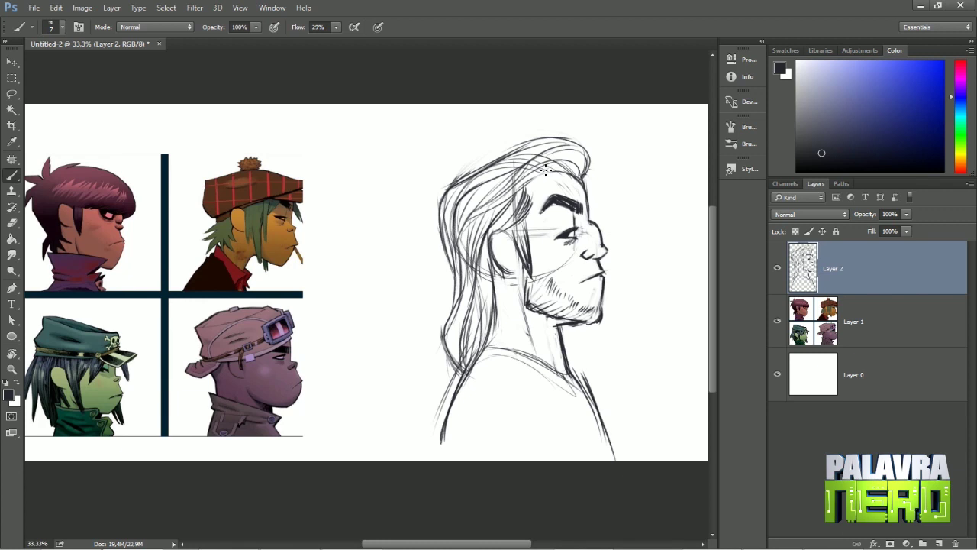
- Add a new layer for the line art, fade the Layer 2 sketch to 14% opacity, and make the new layer active
key(3)
key(ctrl+shift+alt+n)
key(ctrl+plus)
click(840, 321)
click(889, 213)
text(14)
key(Return)
key(ctrl+plus)
key(alt+bracketright)
- Ink the eye over the faded sketch, with a dark iris, lid lines and the vertical edge of the eye
drag(349, 314, 414, 334)
drag(527, 159, 484, 179)
key(ctrl+z)
mouse_move(533, 159)
mouse_down()
mouse_move(462, 192)
mouse_move(540, 193)
mouse_move(518, 119)
mouse_up()
drag(525, 186, 517, 211)
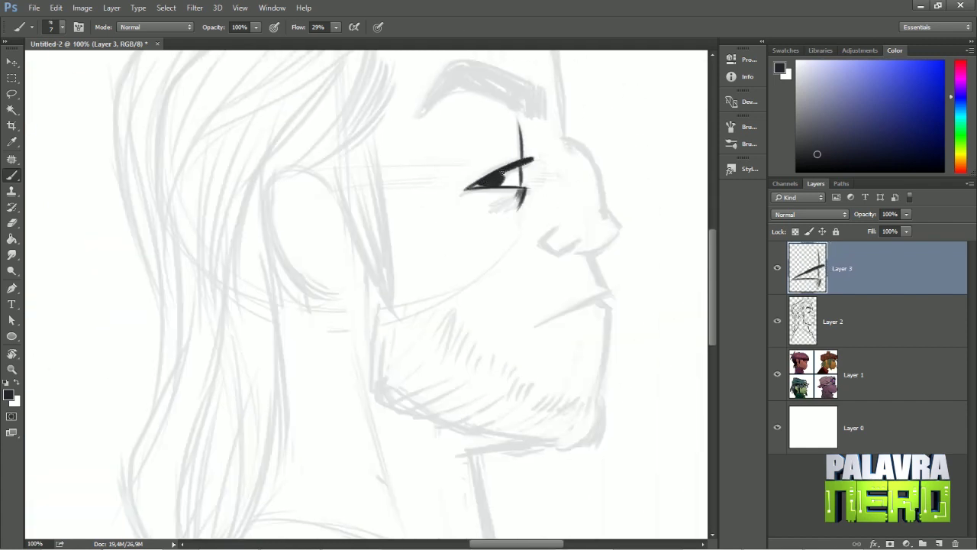
- Ink the thick eyebrow with hatched strokes at its front end, raising the brush flow to 66% to fill it
scroll(523, 119, up, 2)
mouse_move(530, 143)
mouse_down()
mouse_move(534, 180)
mouse_move(548, 179)
mouse_up()
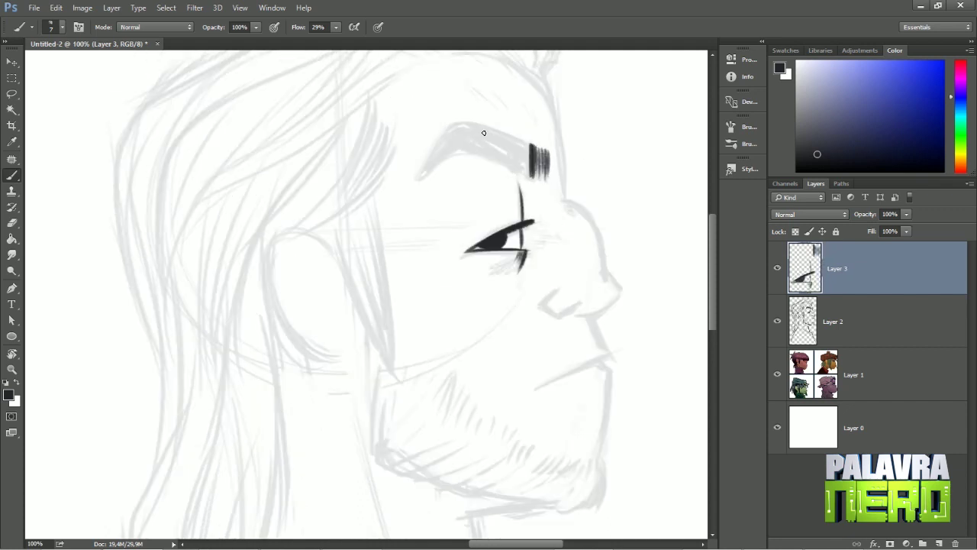
drag(421, 174, 458, 125)
mouse_move(534, 143)
mouse_down()
mouse_move(530, 175)
mouse_move(512, 174)
mouse_up()
mouse_move(460, 142)
mouse_down()
mouse_move(439, 157)
mouse_move(525, 169)
mouse_move(510, 130)
mouse_up()
mouse_move(446, 126)
mouse_down()
mouse_move(535, 145)
mouse_move(508, 134)
mouse_up()
drag(335, 27, 360, 42)
drag(467, 146, 500, 137)
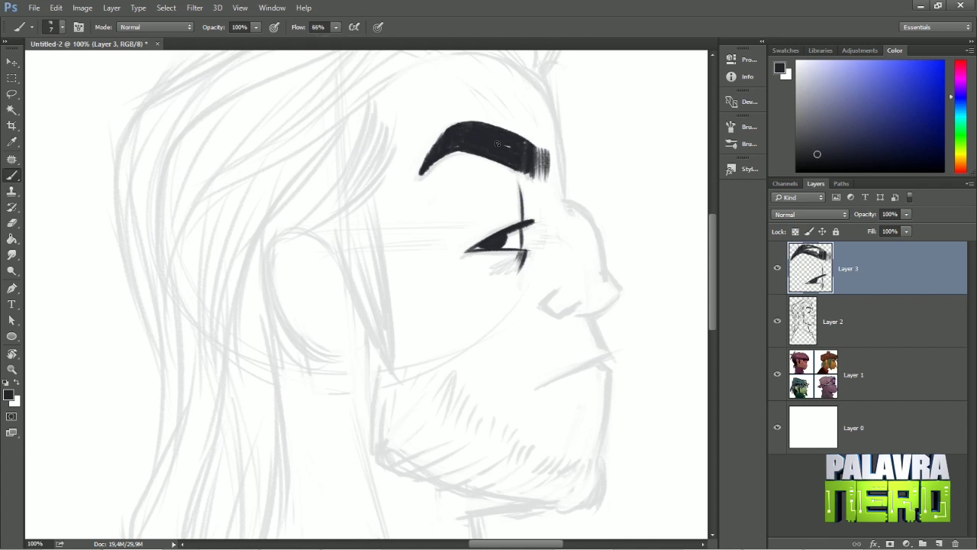
- Set the brush flow to 39% and ink the forehead, nose bridge, nose tip and nostril of the profile
drag(335, 27, 319, 39)
mouse_move(543, 79)
mouse_down()
mouse_move(565, 202)
mouse_move(620, 290)
mouse_up()
mouse_move(561, 289)
mouse_down()
mouse_move(540, 304)
mouse_move(558, 315)
mouse_move(623, 285)
mouse_up()
key(ctrl+z)
drag(578, 371, 566, 310)
drag(581, 256, 602, 295)
key(ctrl+z)
- Ink the slanted mouth line and the front edge of the lower lip and chin
mouse_move(532, 327)
mouse_down()
mouse_move(601, 295)
mouse_move(587, 393)
mouse_up()
drag(602, 299, 586, 394)
- Ink the outer ear curve and the tapered hair strands at the temple above it
drag(324, 197, 261, 176)
mouse_move(264, 237)
mouse_down()
mouse_move(261, 177)
mouse_move(319, 299)
mouse_up()
drag(275, 56, 264, 159)
drag(292, 242, 352, 142)
drag(311, 229, 360, 156)
drag(305, 252, 367, 178)
drag(286, 277, 371, 200)
- Ink the tapered sideburn strands in front of the ear and the rear beard edge down to the jaw corner
drag(315, 267, 363, 405)
drag(334, 294, 367, 417)
mouse_move(347, 248)
mouse_down()
mouse_move(365, 418)
mouse_move(320, 299)
mouse_up()
drag(315, 258, 303, 359)
drag(329, 324, 307, 374)
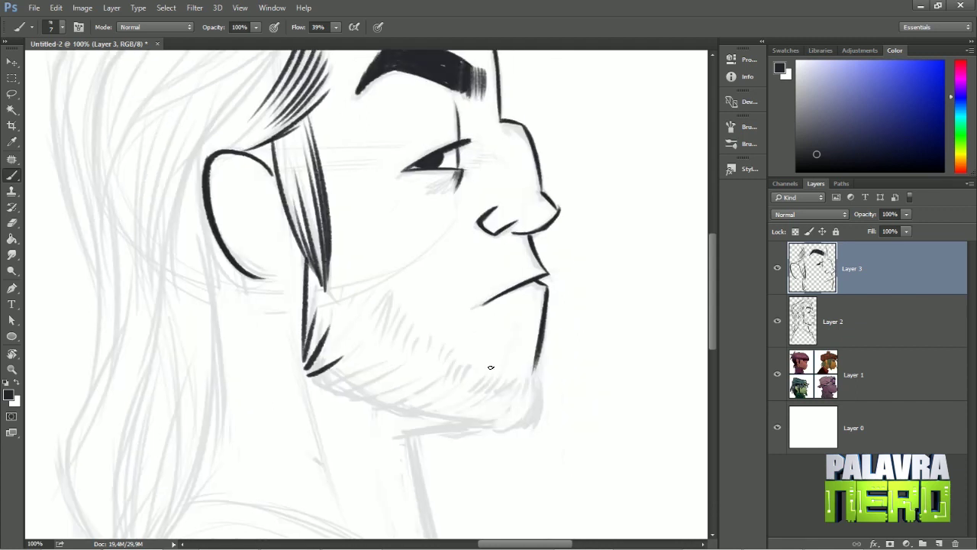
- Ink the chin and the underside of the beard along the jaw with short overlapping hair strokes
drag(534, 365, 496, 433)
drag(519, 410, 499, 431)
drag(507, 409, 485, 425)
drag(418, 416, 491, 426)
drag(452, 416, 411, 404)
drag(315, 374, 412, 407)
drag(334, 258, 332, 304)
drag(339, 281, 346, 311)
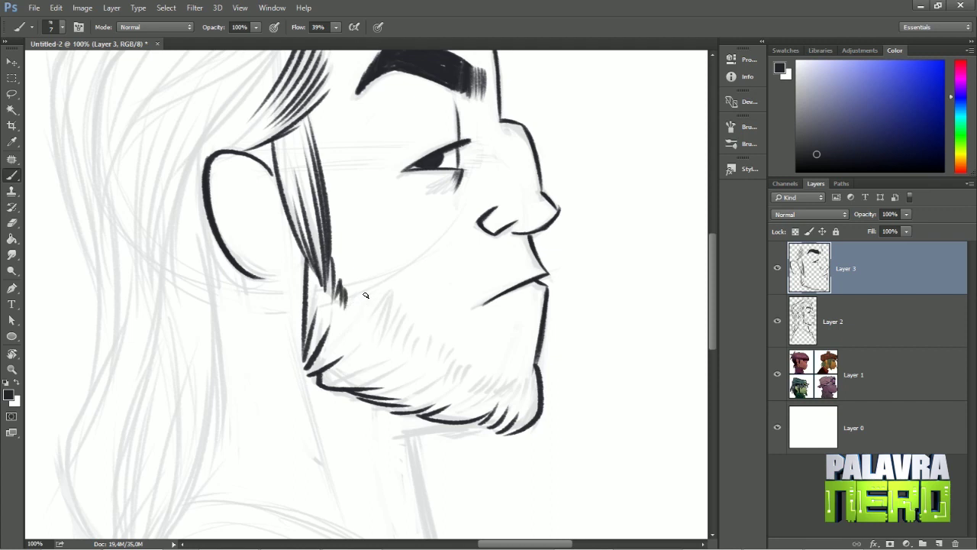
key(ctrl+z)
key(ctrl+z)
- Ink the jagged upper edge of the beard across the cheek, from the sideburn to the chin
drag(341, 266, 359, 300)
drag(372, 282, 381, 307)
mouse_move(381, 291)
mouse_down()
mouse_move(385, 330)
mouse_move(398, 330)
mouse_up()
mouse_move(427, 316)
mouse_down()
mouse_move(413, 352)
mouse_move(461, 355)
mouse_move(467, 376)
mouse_up()
key(ctrl+z)
drag(478, 366, 526, 369)
drag(340, 242, 333, 271)
- Ink the back and front lines of the neck and thicken the hair strokes under the jaw
scroll(319, 392, down, 2)
drag(300, 306, 344, 449)
drag(473, 350, 406, 359)
drag(493, 343, 376, 349)
mouse_move(435, 336)
mouse_down()
mouse_move(389, 351)
mouse_move(478, 350)
mouse_up()
drag(413, 368, 435, 504)
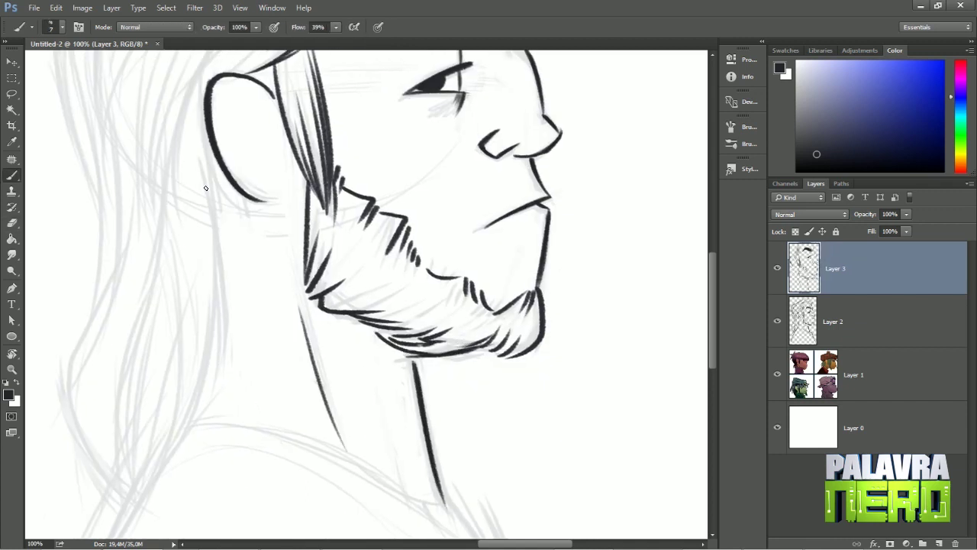
drag(305, 115, 435, 389)
key(ctrl+z)
mouse_move(610, 191)
mouse_down()
mouse_move(548, 169)
mouse_move(200, 366)
mouse_up()
mouse_move(603, 186)
mouse_down()
mouse_move(215, 317)
mouse_move(455, 167)
mouse_move(265, 284)
mouse_move(399, 202)
mouse_move(311, 286)
mouse_up()
key(ctrl+z)
key(ctrl+z)
- Ink the main swept-back hair contours from the forehead over the ear to the back of the head
mouse_move(611, 192)
mouse_down()
mouse_move(626, 119)
mouse_move(320, 252)
mouse_up()
mouse_move(595, 87)
mouse_down()
mouse_move(450, 70)
mouse_move(187, 365)
mouse_up()
drag(224, 458, 216, 385)
drag(215, 238, 190, 336)
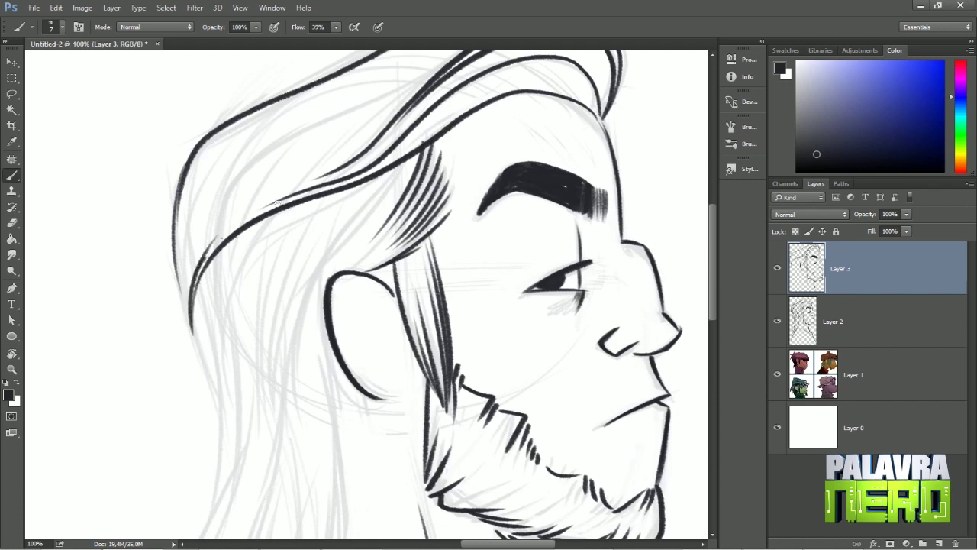
- Ink curved inner strands in the hair at the back of the head and above the ear
drag(192, 285, 447, 61)
drag(216, 177, 180, 287)
scroll(326, 283, down, 3)
drag(403, 110, 271, 317)
mouse_move(343, 132)
mouse_down()
mouse_move(231, 286)
mouse_move(246, 261)
mouse_up()
drag(285, 150, 209, 359)
drag(242, 177, 199, 328)
drag(209, 192, 190, 267)
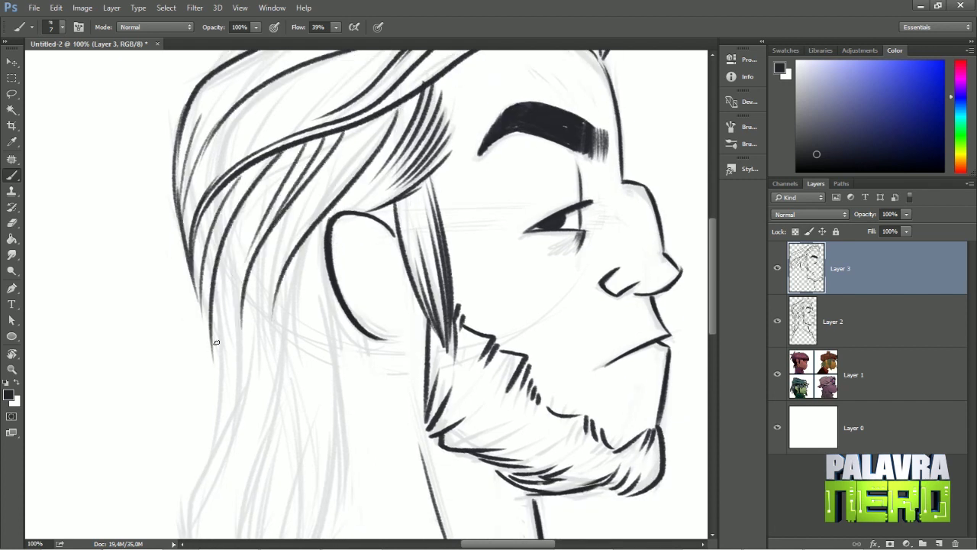
- Ink more falling strands in the hair behind the ear, undoing the misplaced strokes
scroll(190, 267, down, 4)
drag(270, 137, 217, 273)
key(ctrl+z)
drag(264, 185, 197, 328)
drag(238, 155, 200, 289)
drag(205, 242, 186, 338)
key(ctrl+z)
- Ink the long locks behind the neck, tapering them to a point just above the shoulder
mouse_move(200, 195)
mouse_down()
mouse_move(175, 392)
mouse_move(252, 489)
mouse_up()
drag(303, 97, 276, 281)
mouse_move(319, 116)
mouse_down()
mouse_move(344, 359)
mouse_move(291, 412)
mouse_move(246, 489)
mouse_up()
drag(276, 237, 273, 423)
key(ctrl+z)
drag(284, 259, 236, 481)
drag(275, 229, 220, 474)
key(ctrl+minus)
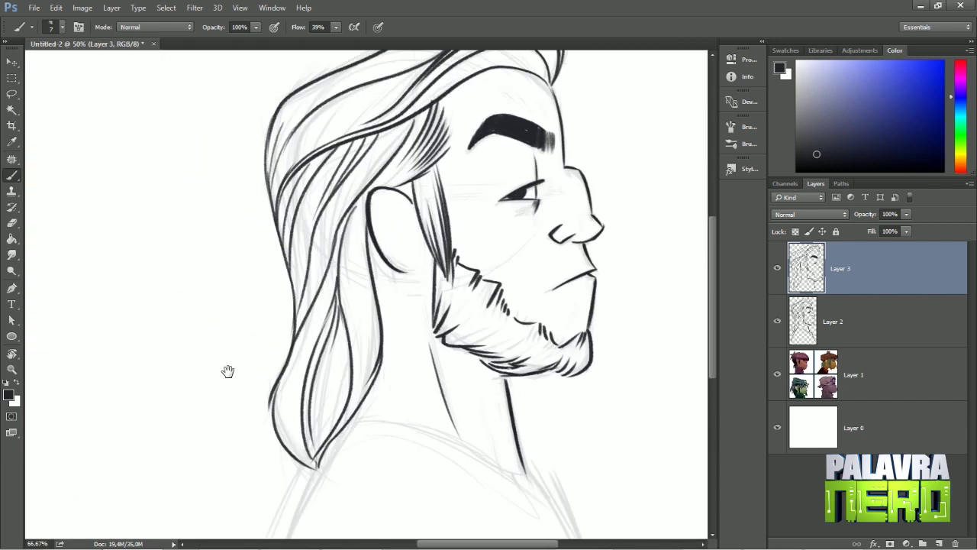
- Ink the shirt collar and the shoulder, back and chest outlines of the torso
mouse_move(343, 370)
mouse_down()
mouse_move(425, 376)
mouse_move(530, 440)
mouse_up()
mouse_move(414, 383)
mouse_down()
mouse_move(532, 442)
mouse_move(479, 339)
mouse_up()
key(space)
mouse_move(284, 272)
mouse_down()
mouse_move(221, 359)
mouse_move(187, 496)
mouse_up()
key(ctrl+minus)
key(ctrl+minus)
drag(207, 302, 310, 296)
- Add a new layer above the line art and choose a muted blue paint colour
key(ctrl+shift+n)
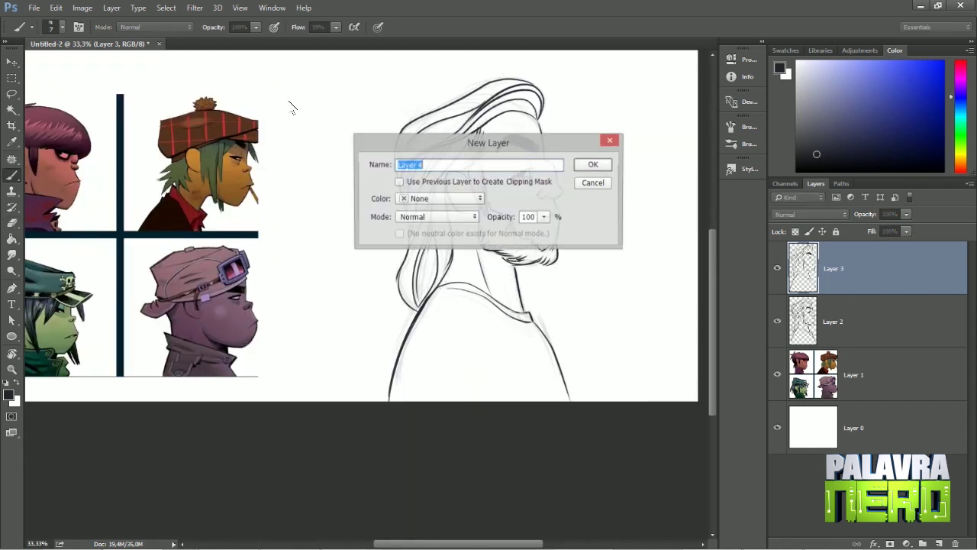
key(Return)
right_click(523, 185)
click(845, 97)
- Set the new layer to Multiply and paint flat blue over the hair, neck and shirt with a larger brush
drag(458, 145, 461, 352)
key(ctrl+z)
right_click(479, 183)
key(Return)
drag(455, 122, 458, 336)
right_click(480, 183)
click(809, 214)
click(802, 264)
mouse_move(469, 129)
mouse_down()
mouse_move(424, 397)
mouse_move(450, 385)
mouse_up()
mouse_move(489, 214)
mouse_down()
mouse_move(524, 392)
mouse_move(534, 367)
mouse_move(527, 336)
mouse_move(557, 389)
mouse_up()
mouse_move(429, 236)
mouse_down()
mouse_move(416, 294)
mouse_move(419, 144)
mouse_move(481, 99)
mouse_up()
- Fill the face and beard with the same flat blue and erase the paint spilling past the outline
key(e)
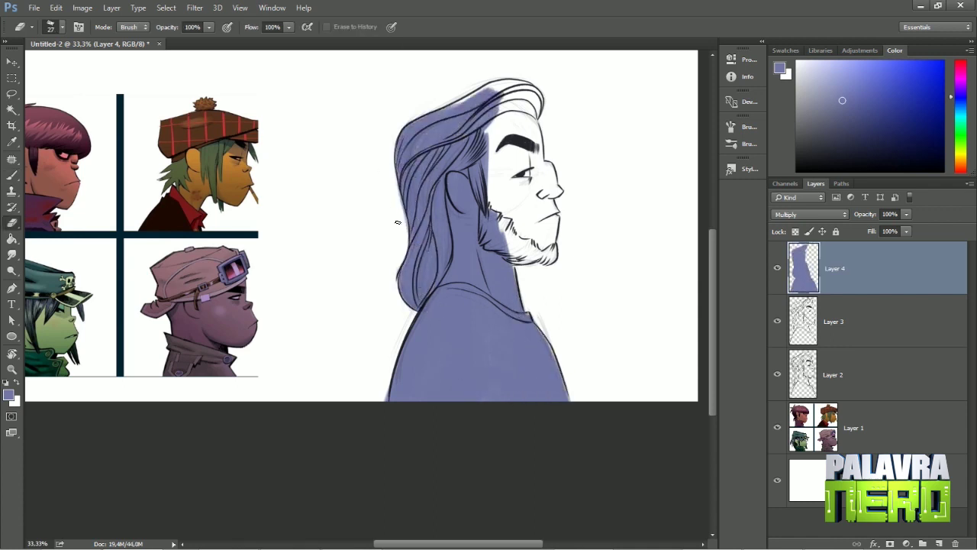
key(b)
mouse_move(504, 244)
mouse_down()
mouse_move(458, 111)
mouse_move(489, 90)
mouse_move(527, 92)
mouse_move(495, 164)
mouse_move(527, 106)
mouse_move(519, 243)
mouse_move(544, 242)
mouse_move(544, 255)
mouse_move(547, 177)
mouse_up()
right_click(545, 166)
key(Return)
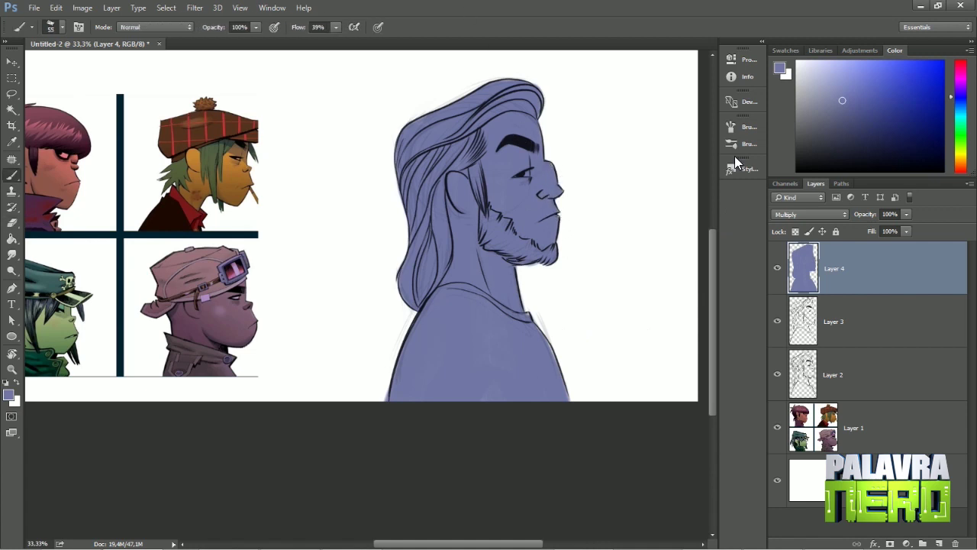
key(e)
- Duplicate the blue silhouette layer and hide the original Layer 4
click(776, 268)
key(ctrl+j)
click(809, 214)
click(803, 232)
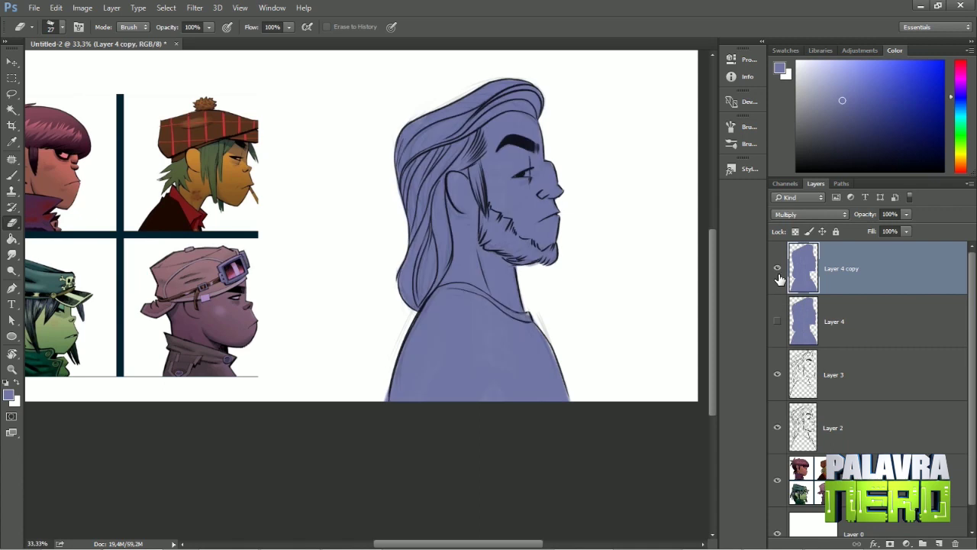
- Set the Layer 4 copy to Normal blending and move it below the Layer 3 line art
click(807, 214)
click(796, 220)
key(b)
drag(858, 288, 858, 399)
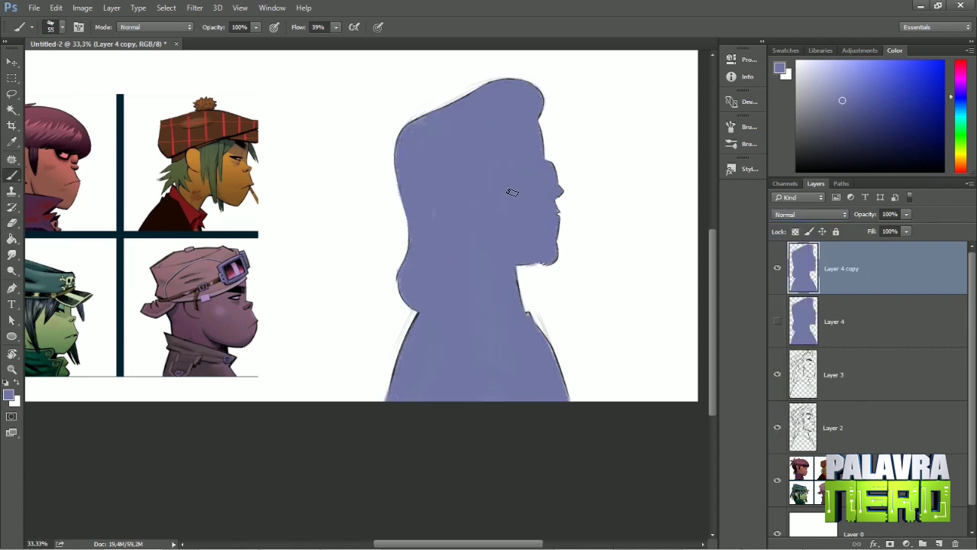
- Lock the copy's transparent pixels and repaint the whole silhouette in a brown skin tone with a 179-pixel brush
right_click(574, 186)
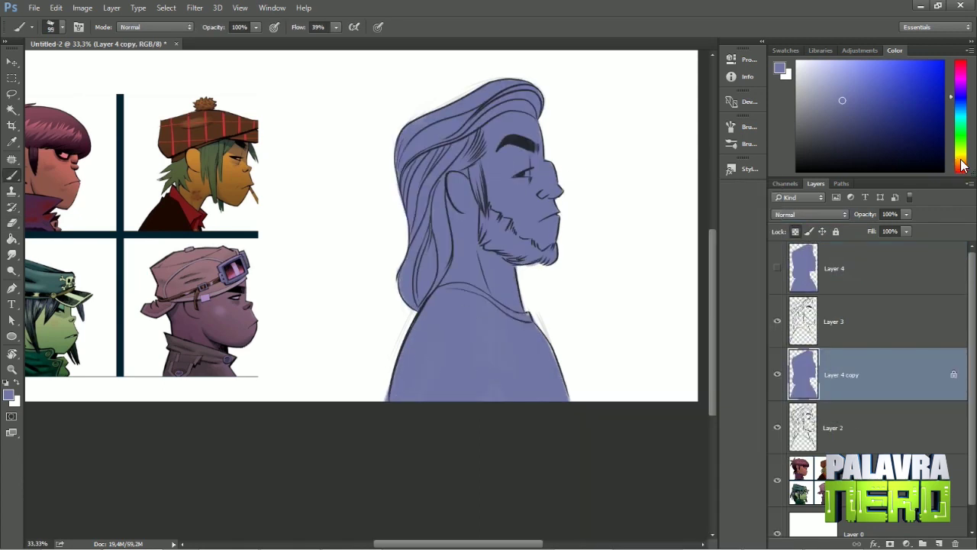
click(959, 165)
click(837, 109)
mouse_move(535, 206)
mouse_down()
mouse_move(556, 174)
mouse_move(527, 236)
mouse_up()
alt+click(512, 131)
drag(457, 107, 450, 347)
right_click(480, 183)
double_click(582, 297)
mouse_move(534, 114)
mouse_down()
mouse_move(435, 290)
mouse_move(563, 262)
mouse_up()
drag(534, 336, 496, 281)
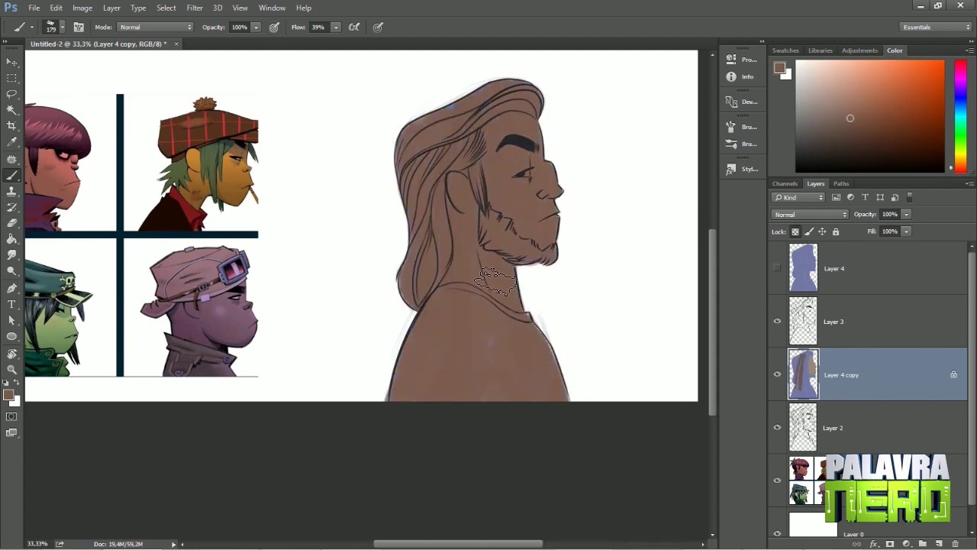
- Sample a dark navy tone and paint the shirt up to the collar line, using a smaller brush near the edge
alt+click(442, 344)
mouse_move(458, 328)
mouse_down()
mouse_move(439, 393)
mouse_move(450, 302)
mouse_move(436, 381)
mouse_move(497, 322)
mouse_move(458, 396)
mouse_up()
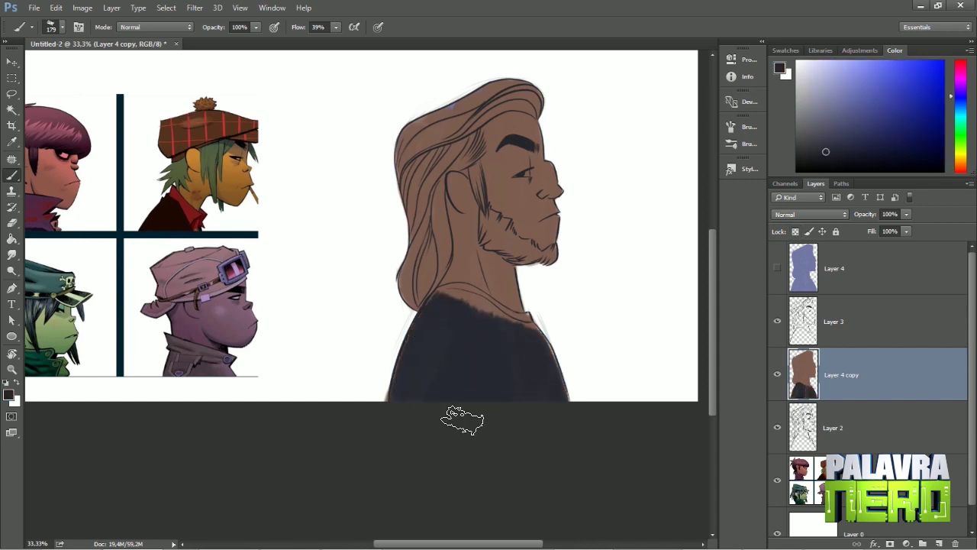
right_click(567, 154)
double_click(603, 252)
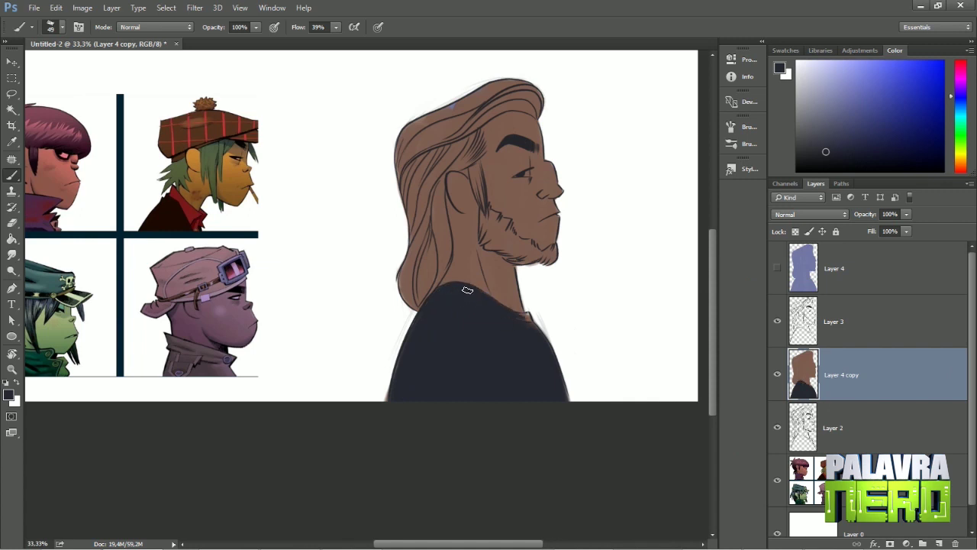
- Move the Layer 4 copy below Layer 2 and darken the Layer 3 line art with a Hue/Saturation lightness of -45
drag(840, 374, 840, 441)
click(824, 313)
click(839, 403)
click(799, 307)
key(ctrl+u)
drag(782, 428, 755, 434)
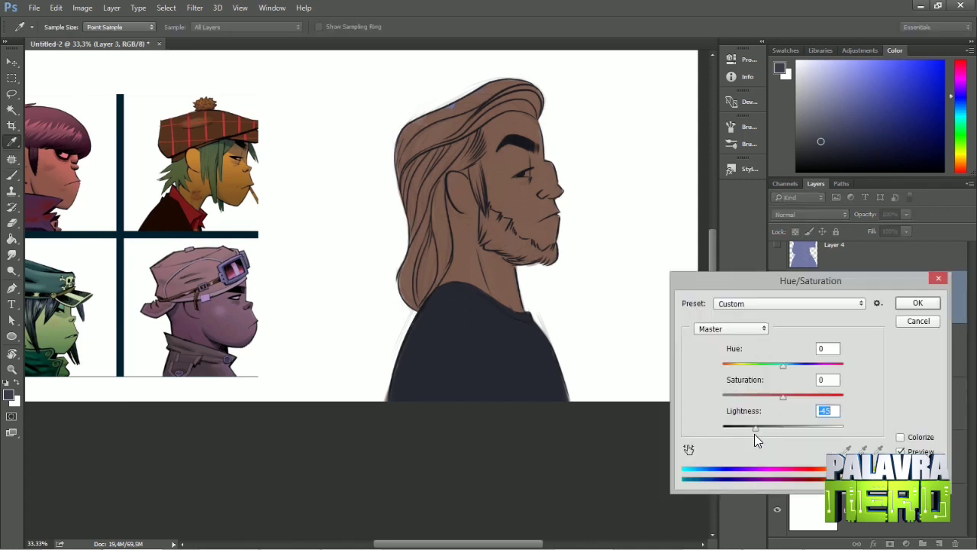
click(916, 302)
- Touch up the brown skin tone on the neck in the Layer 4 copy
click(829, 398)
click(530, 225)
key(b)
mouse_move(498, 265)
mouse_down()
mouse_move(513, 311)
mouse_move(530, 296)
mouse_up()
- Choose a darker greyish brown and paint the hair on top, at the back and in the lower locks
right_click(534, 297)
click(842, 92)
click(823, 138)
mouse_move(458, 126)
mouse_down()
mouse_move(519, 134)
mouse_move(571, 160)
mouse_up()
right_click(516, 140)
key(Return)
mouse_move(443, 145)
mouse_down()
mouse_move(489, 164)
mouse_move(458, 244)
mouse_up()
click(822, 134)
mouse_move(489, 137)
mouse_down()
mouse_move(534, 122)
mouse_move(582, 148)
mouse_move(453, 163)
mouse_move(441, 319)
mouse_up()
- Select the Layer 3 line art and a 7-pixel inking brush preset to touch up the ear's lower edge
key(alt+bracketright)
right_click(519, 200)
click(30, 27)
click(76, 82)
scroll(431, 252, up, 2)
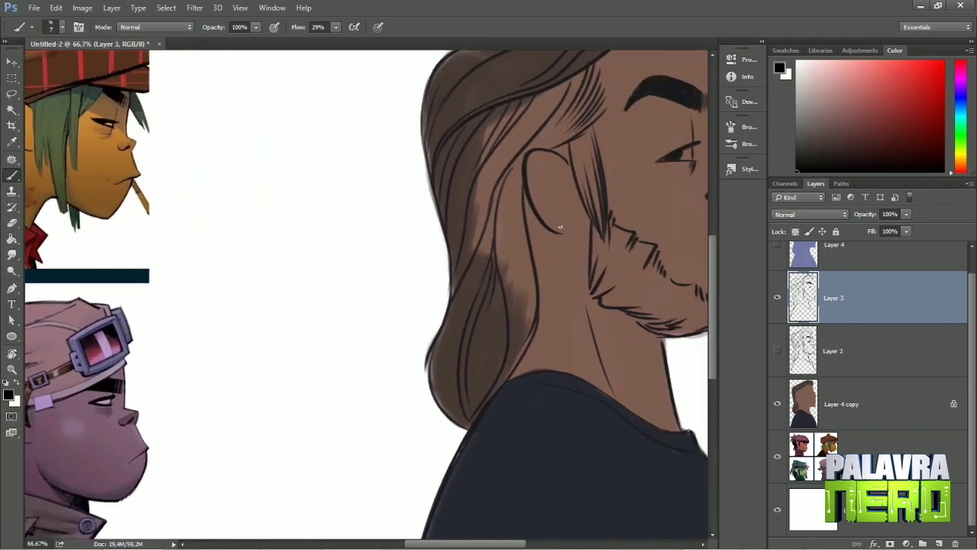
scroll(580, 228, down, 3)
- On the Layer 4 copy, sample the dark hair brown and fill the remaining back hair and beard with a 60-pixel chalk brush
key(alt+bracketleft)
right_click(351, 315)
double_click(359, 296)
alt+click(420, 229)
drag(427, 214, 455, 284)
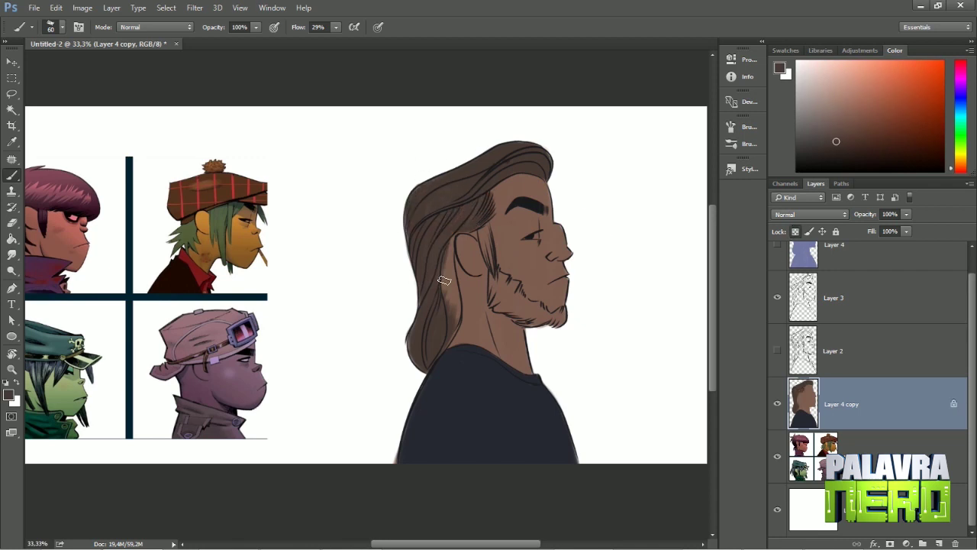
drag(452, 239, 447, 315)
drag(447, 262, 446, 347)
mouse_move(479, 220)
mouse_down()
mouse_move(502, 315)
mouse_move(529, 315)
mouse_move(509, 301)
mouse_move(535, 321)
mouse_up()
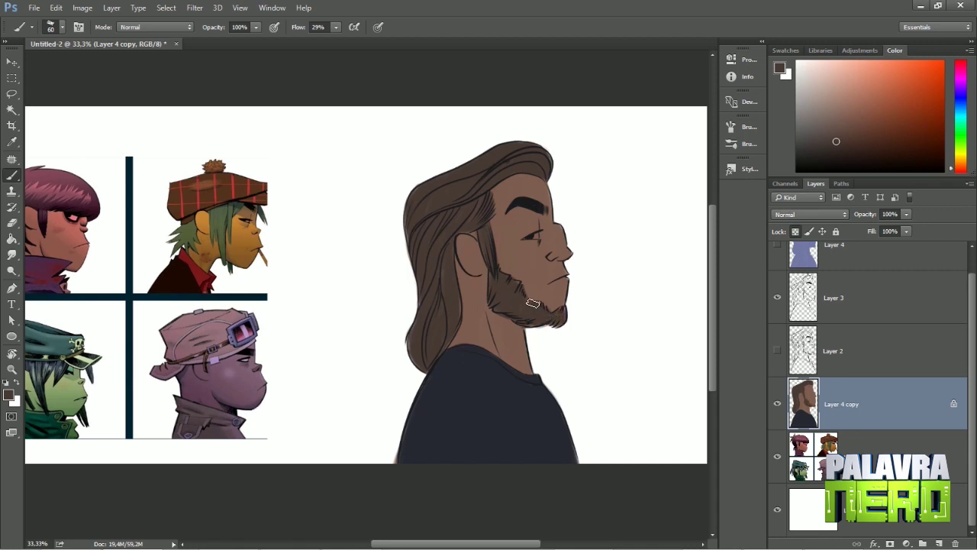
- Choose a light orange-tan and paint it over the ear and upper neck with a 63-pixel brush
alt+click(526, 290)
right_click(528, 210)
click(595, 319)
click(453, 136)
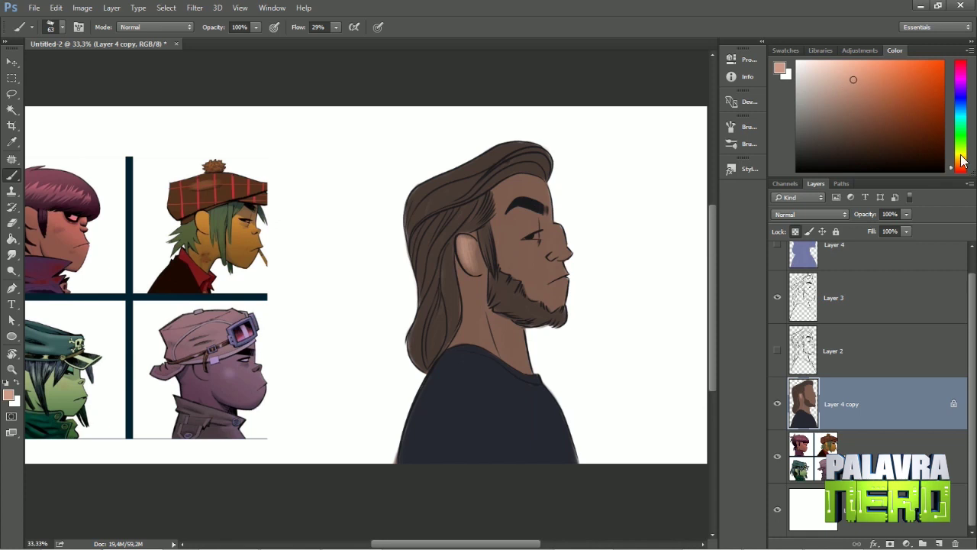
drag(962, 160, 961, 156)
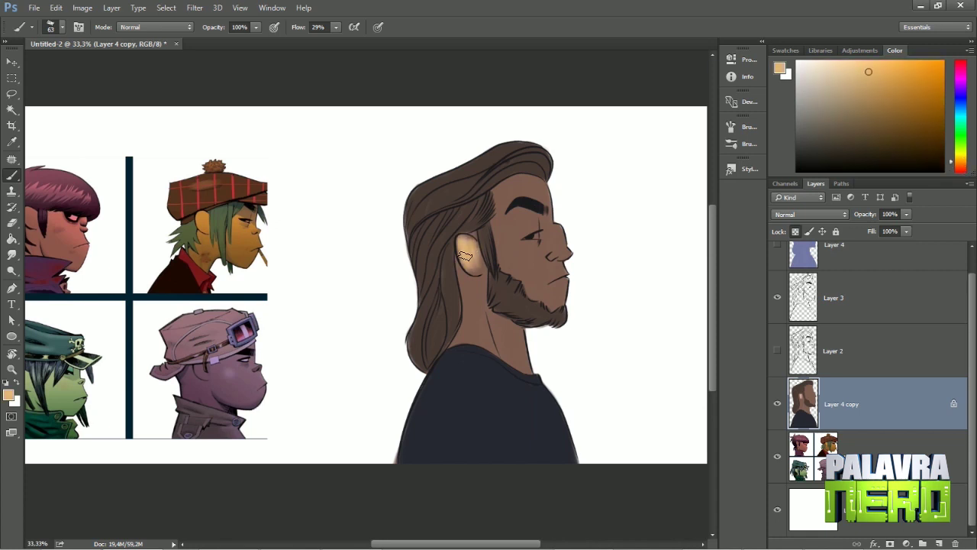
drag(456, 259, 482, 310)
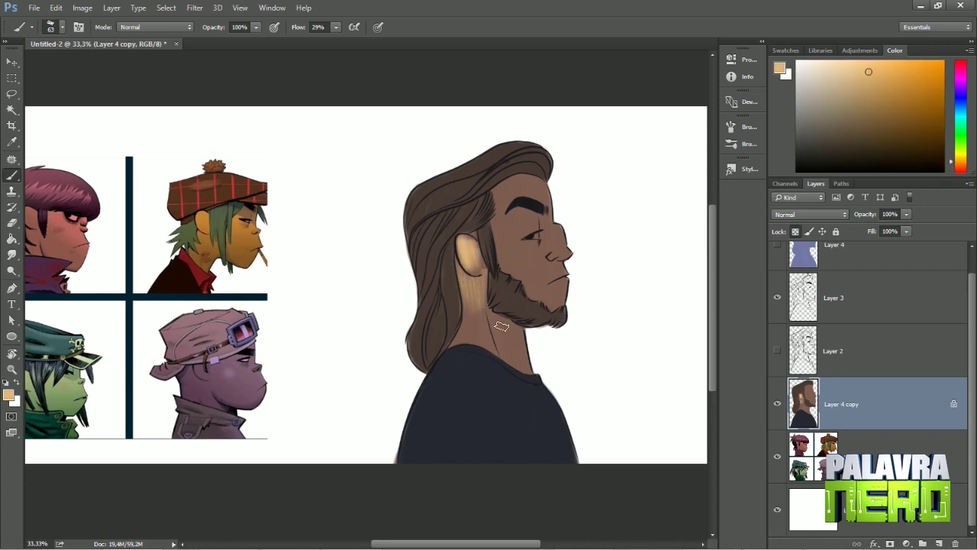
- Sample blended skin tones and paint lighter tan over the nose, eye area, forehead and cheek
alt+click(562, 253)
alt+click(557, 263)
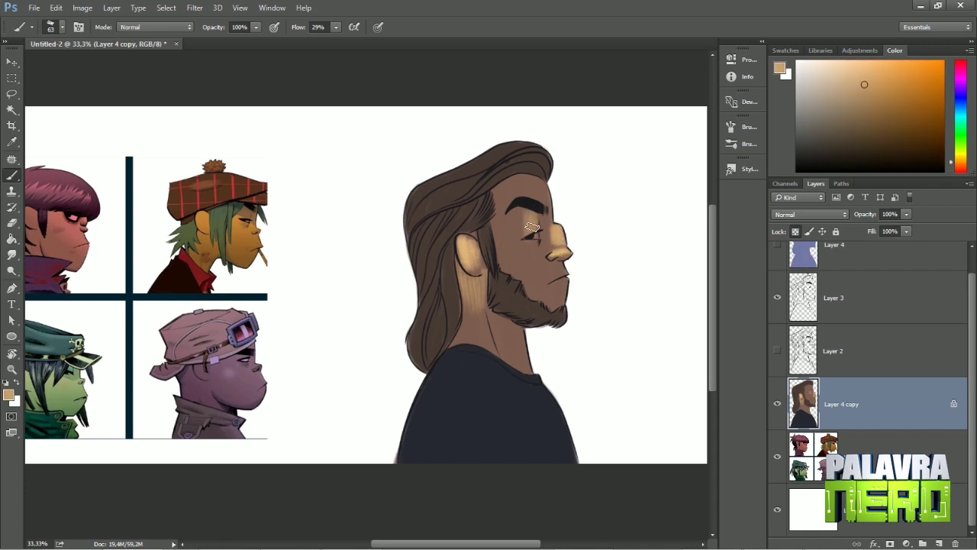
alt+click(518, 248)
alt+click(525, 242)
alt+click(540, 246)
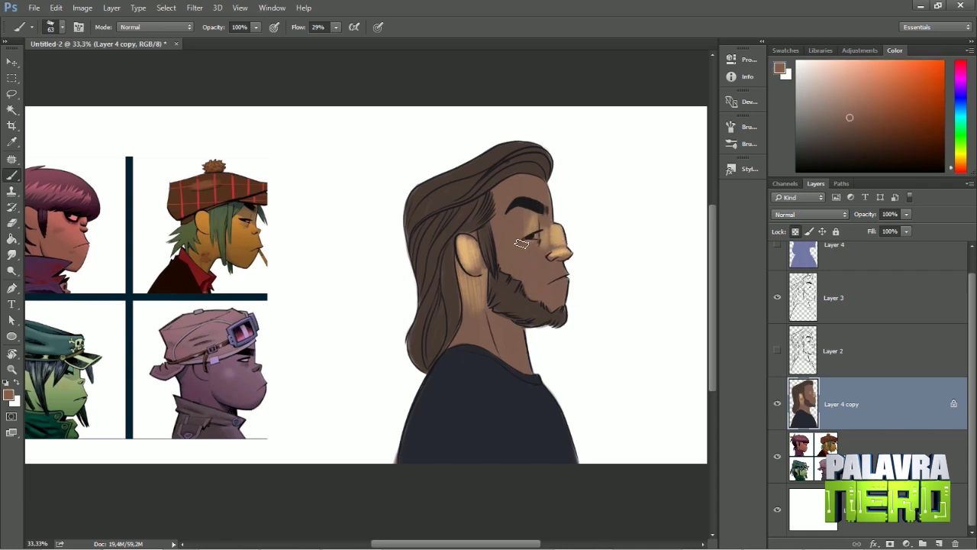
mouse_move(507, 244)
mouse_down()
mouse_move(503, 187)
mouse_move(511, 252)
mouse_move(519, 183)
mouse_move(545, 187)
mouse_up()
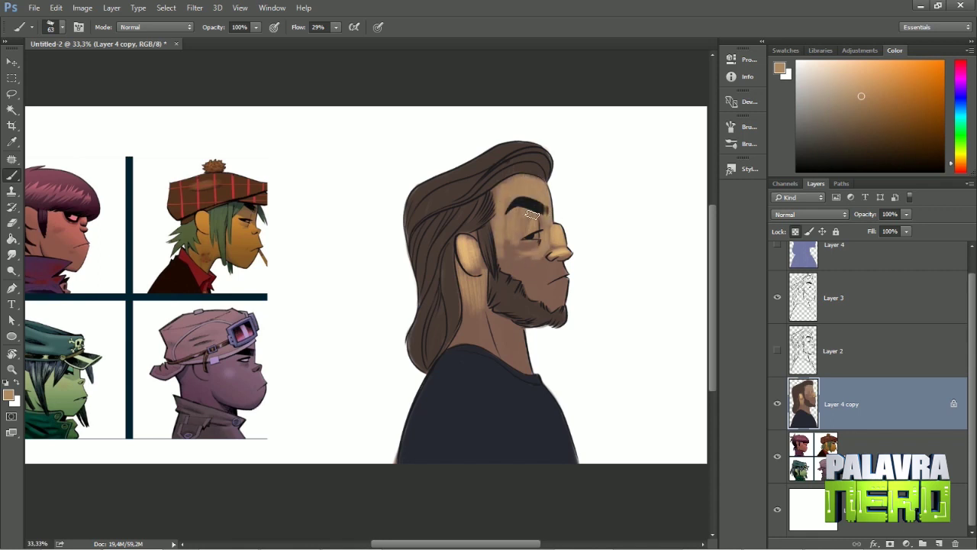
mouse_move(541, 246)
mouse_down()
mouse_move(515, 266)
mouse_move(555, 283)
mouse_up()
- Smudge the face's skin tones together with an 88-pixel chalk brush
key(r)
right_click(535, 244)
click(470, 235)
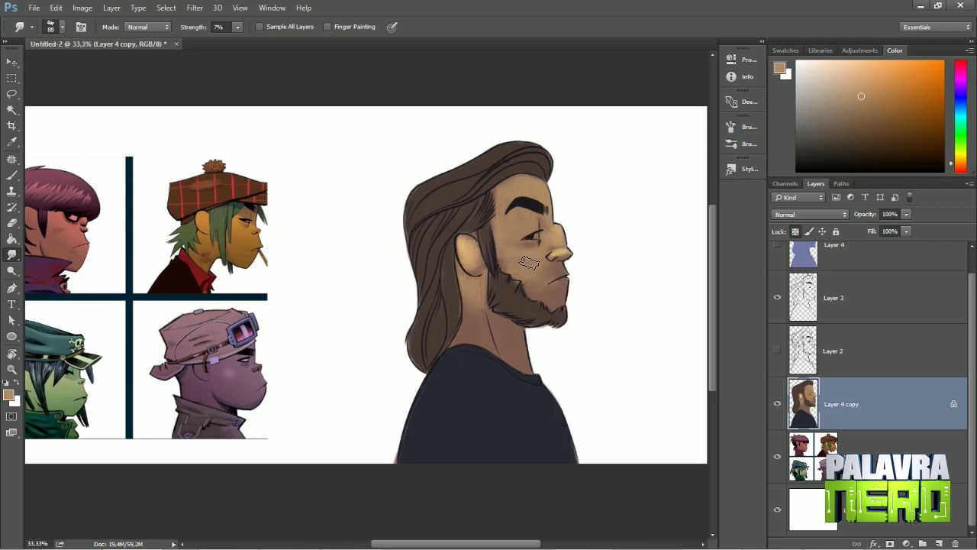
- Sample a light tan, brighten the forehead and cheek with an 85-pixel brush, and smudge the strokes smooth
key(b)
right_click(547, 186)
click(497, 247)
alt+click(497, 246)
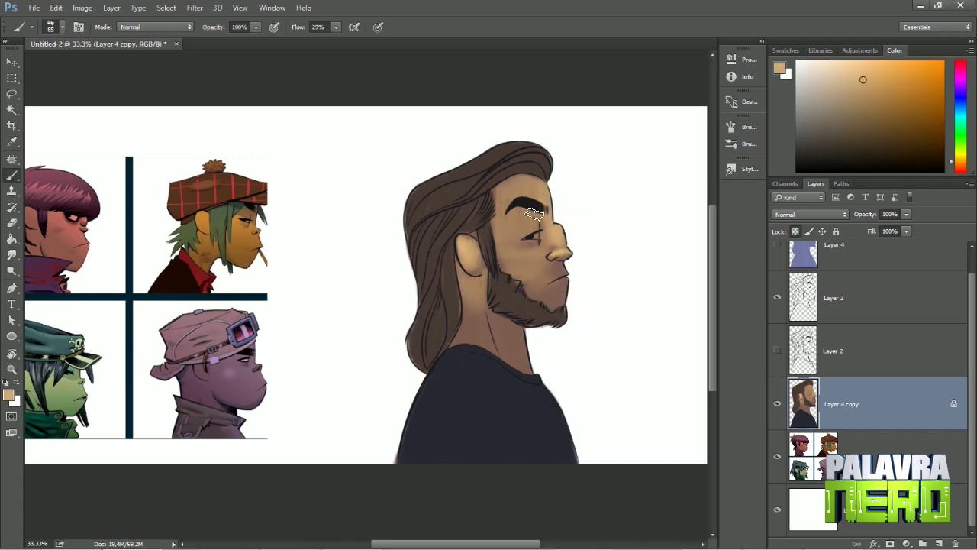
mouse_move(540, 253)
mouse_down()
mouse_move(503, 245)
mouse_move(504, 210)
mouse_move(510, 246)
mouse_move(524, 205)
mouse_move(503, 206)
mouse_move(515, 212)
mouse_move(520, 264)
mouse_move(511, 263)
mouse_move(556, 260)
mouse_up()
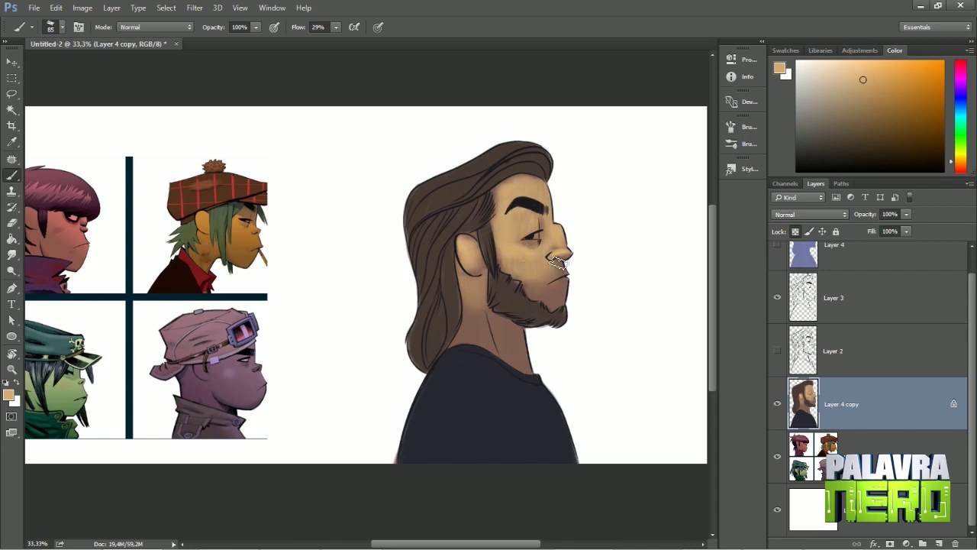
key(r)
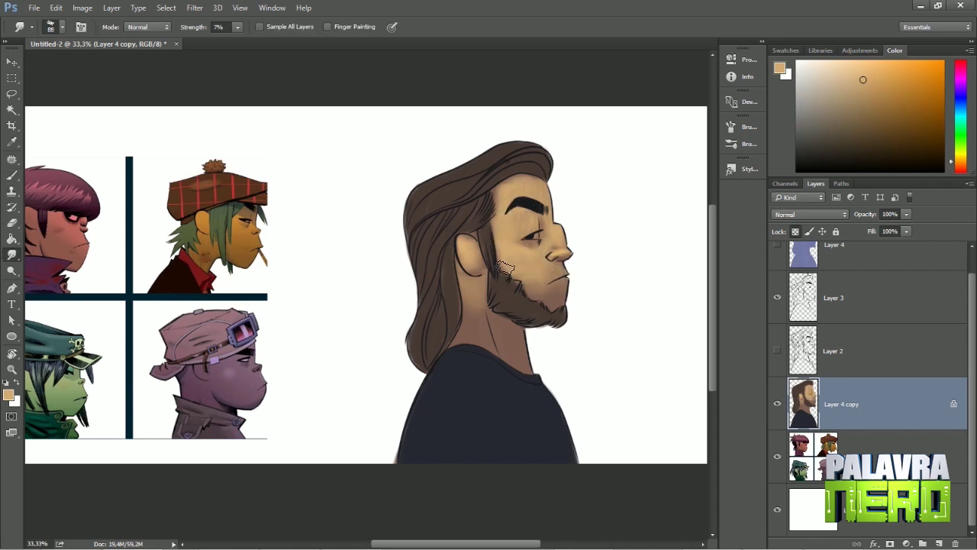
- Sample the tan skin tone and brush it over the neck and around the ear
key(b)
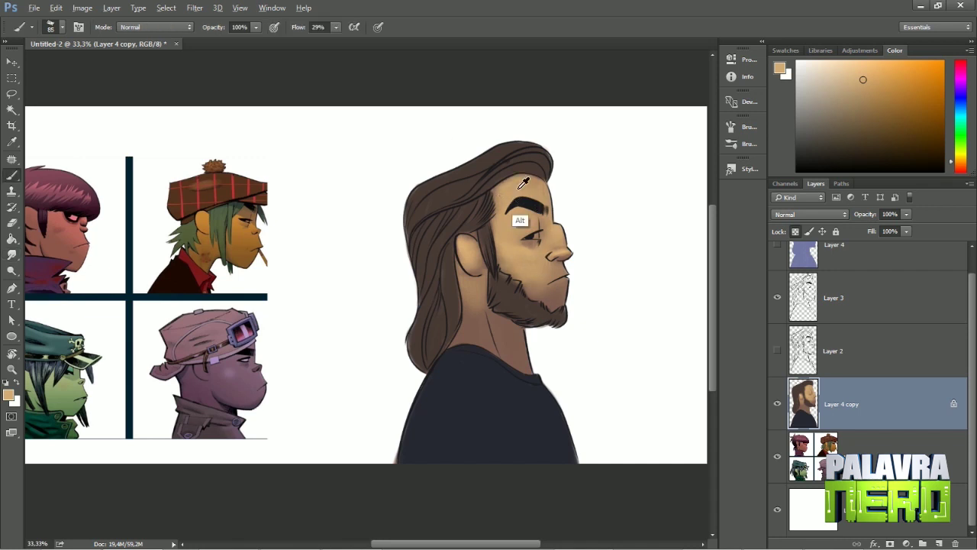
alt+click(466, 284)
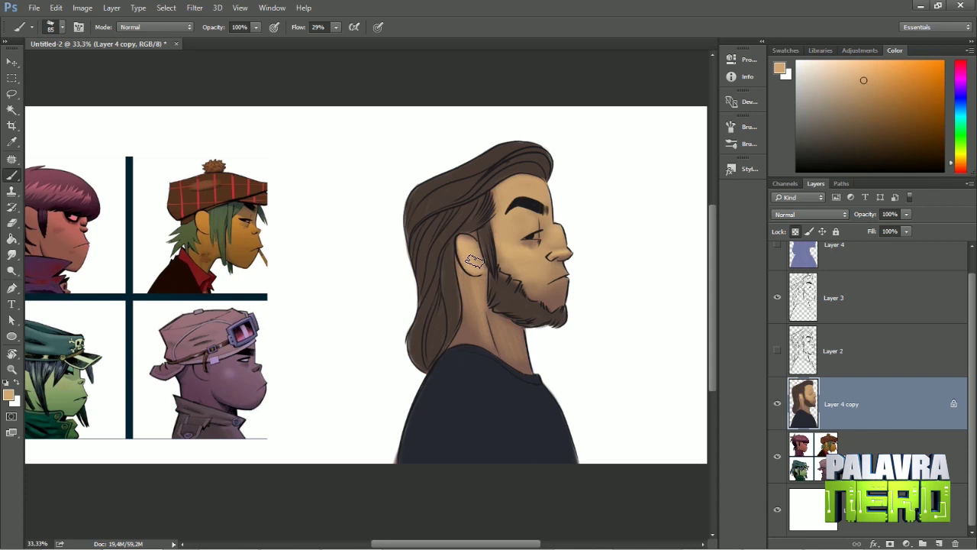
alt+click(470, 265)
- Paint the white of the eye in a pale greyish beige with a 23-pixel brush
drag(497, 98, 522, 190)
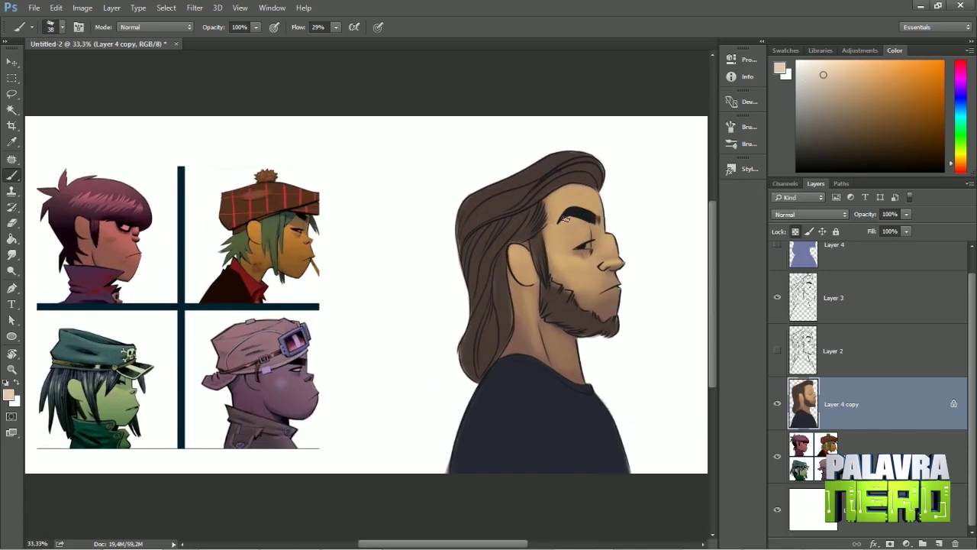
drag(592, 245, 588, 244)
alt+click(588, 244)
alt+click(584, 245)
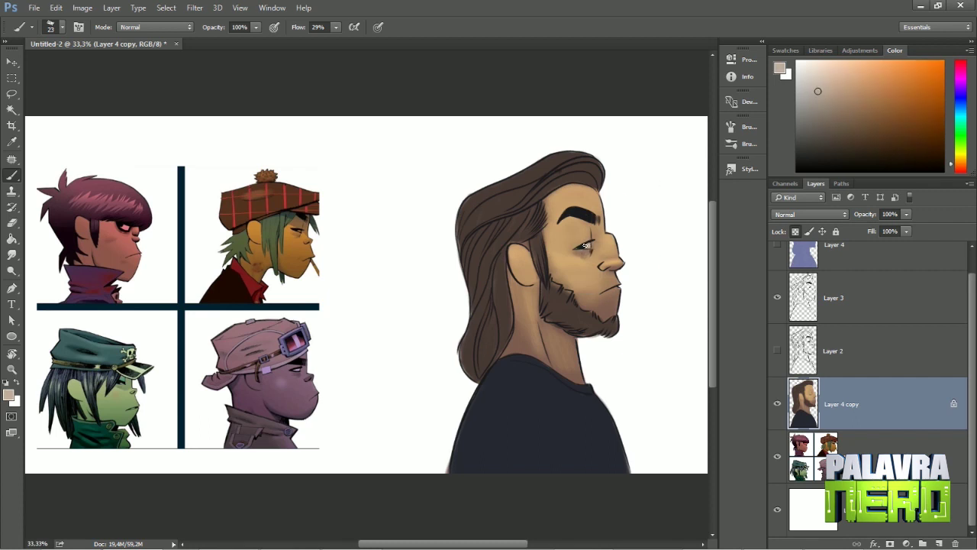
- Choose a very dark brown and paint shadow strands through the hair and beard with a 54-pixel chalk brush
right_click(486, 181)
double_click(502, 281)
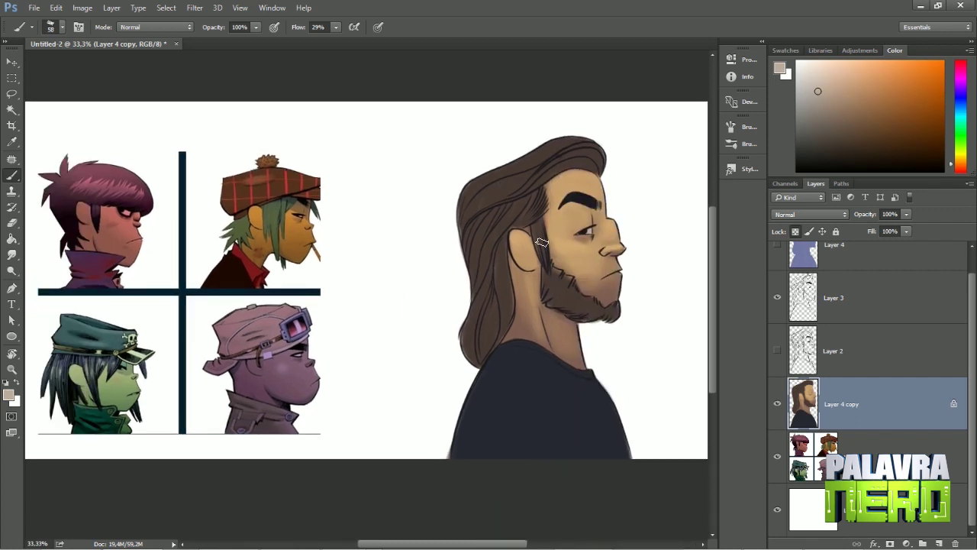
click(835, 104)
right_click(519, 183)
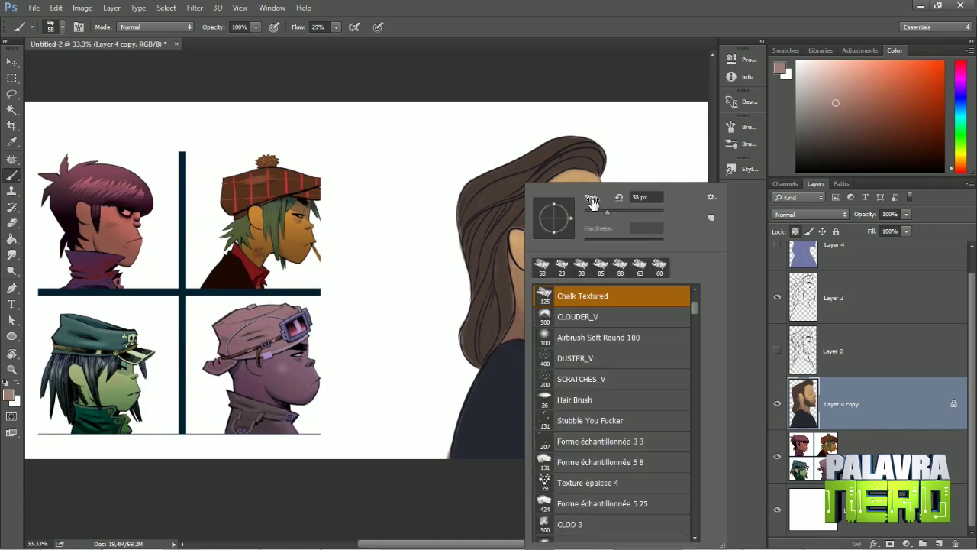
alt+click(587, 177)
click(838, 150)
right_click(511, 178)
click(542, 178)
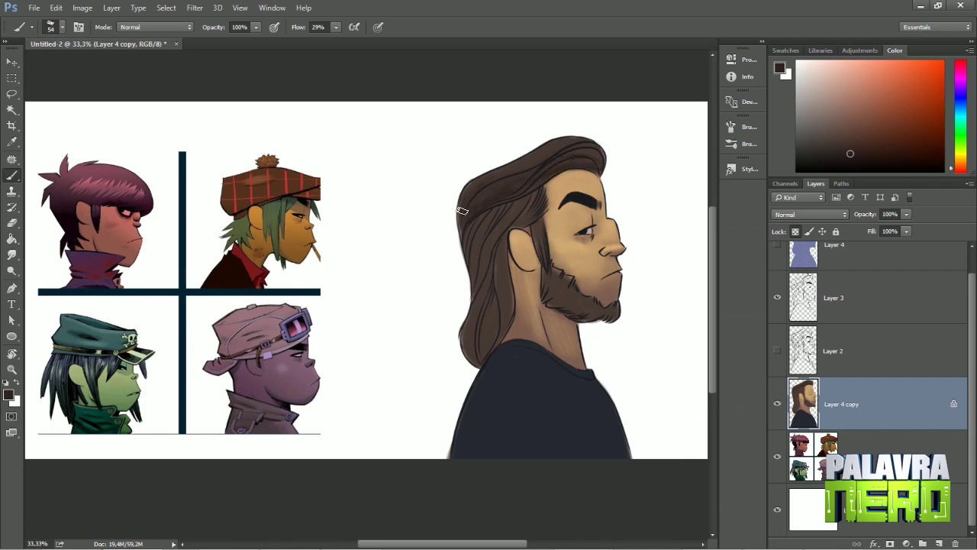
mouse_move(533, 185)
mouse_down()
mouse_move(504, 277)
mouse_move(491, 285)
mouse_move(503, 247)
mouse_up()
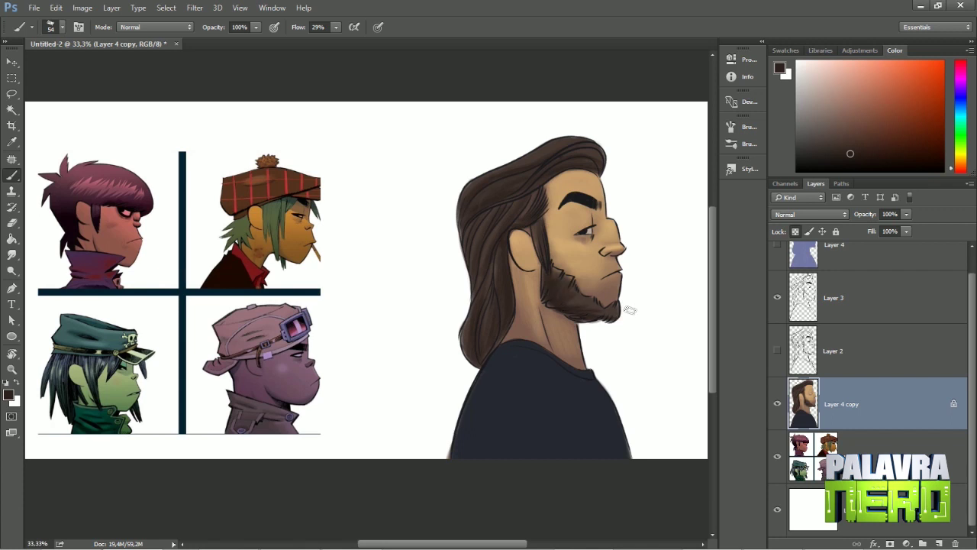
alt+click(558, 276)
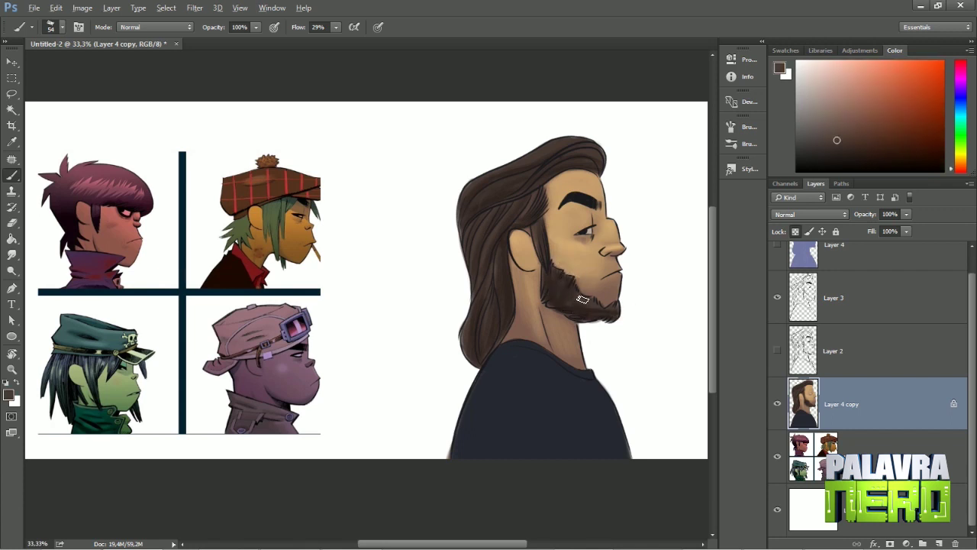
alt+click(548, 273)
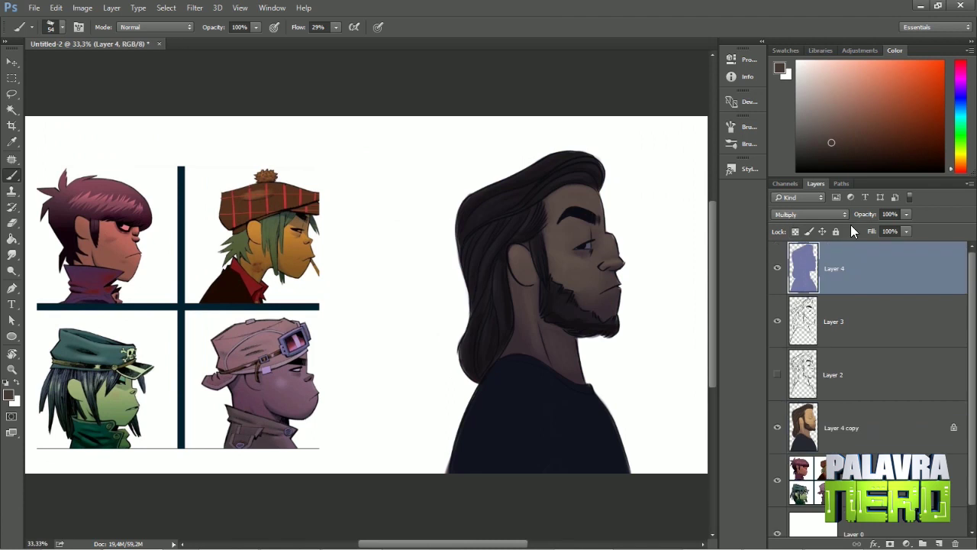
- Set the blend mode of Layer 4 to Soft Light
drag(850, 226, 862, 233)
click(809, 214)
click(809, 330)
click(905, 214)
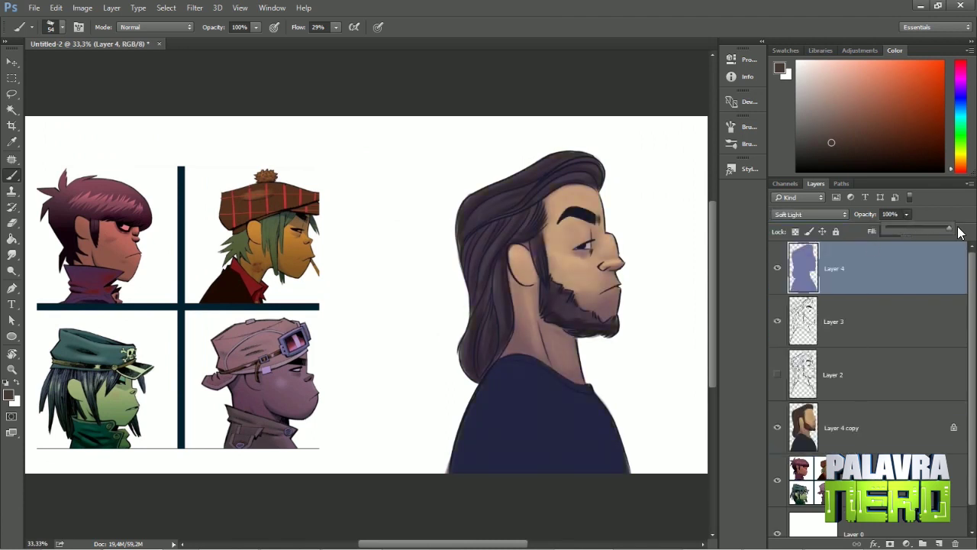
- Adjust Layer 4 with Hue/Saturation: hue +21, saturation +32 and lightness +16
key(ctrl+u)
drag(782, 364, 789, 427)
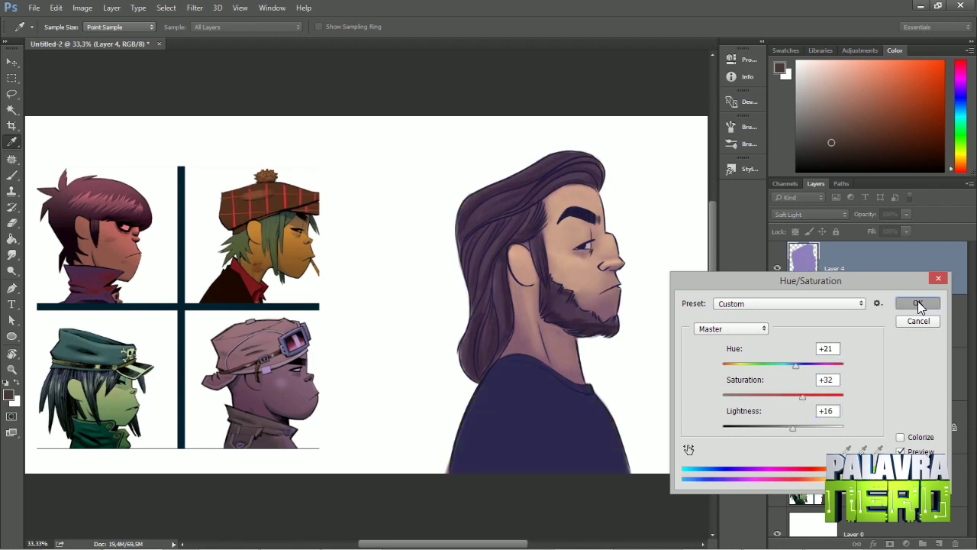
click(917, 303)
- Add a new layer above Layer 4 and switch to a 405-pixel brush
key(b)
key(ctrl+shift+alt+n)
right_click(534, 187)
text(405)
key(Return)
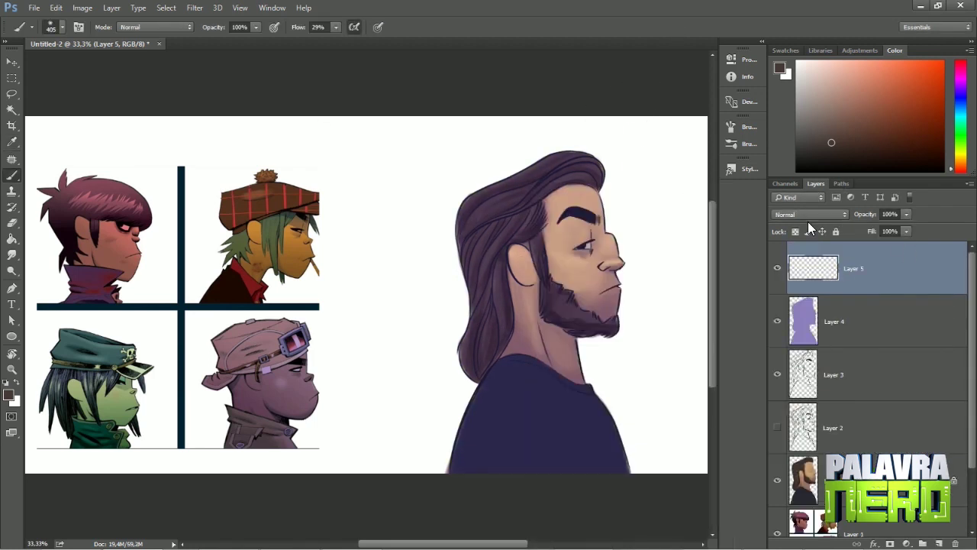
- Add a new layer directly above Layer 3 and choose the Chalky Square Painting brush
click(831, 374)
key(ctrl+shift+alt+n)
right_click(435, 328)
scroll(460, 324, up, 1)
click(488, 295)
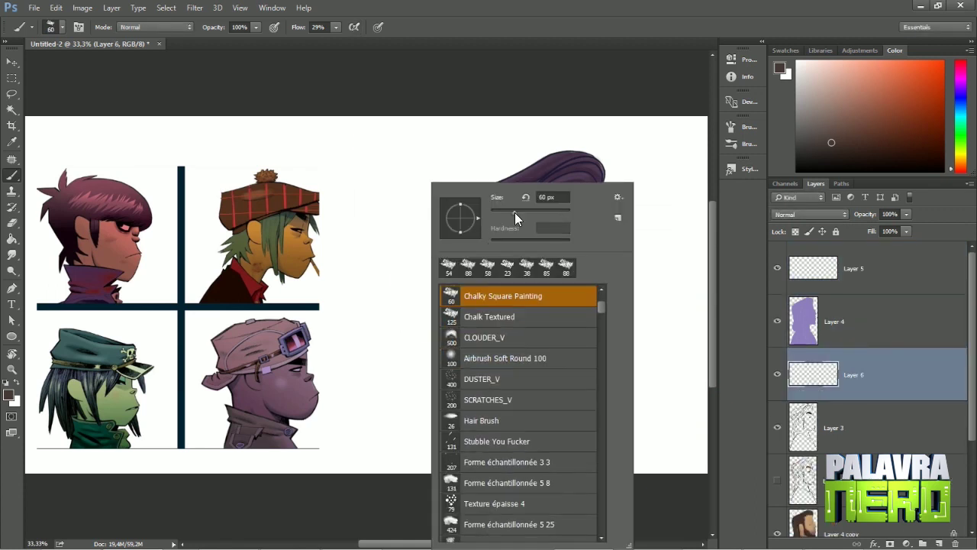
key(Return)
- Paint dark shading under the beard, sample a dark navy, and move Layer 6 above Layer 4
drag(556, 229, 548, 235)
drag(557, 325, 573, 330)
alt+click(576, 248)
key(ctrl+bracketright)
- Ink dark accents under the beard and along the nose with a 9-pixel brush, cleaning the nose edge with the Eraser
right_click(568, 328)
text(9)
key(Return)
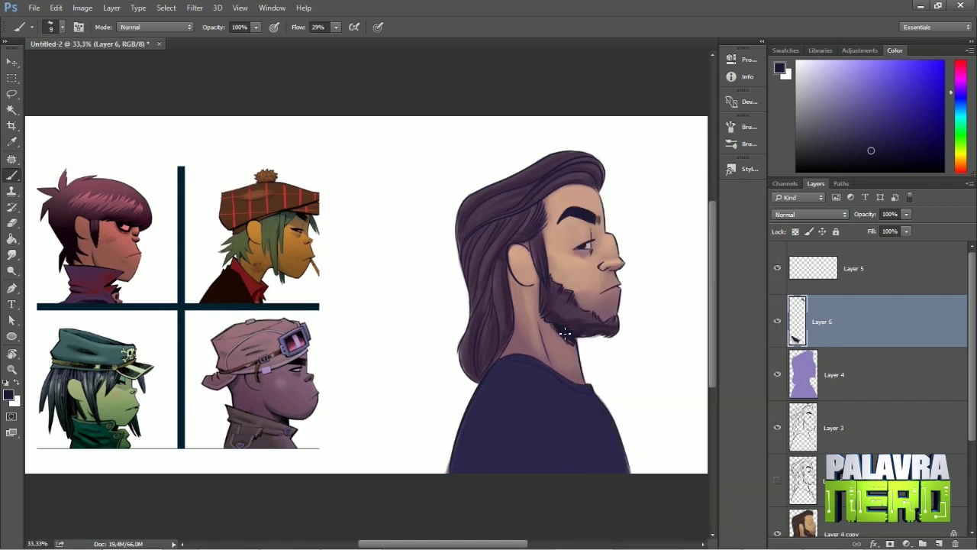
scroll(572, 333, up, 2)
scroll(611, 290, down, 1)
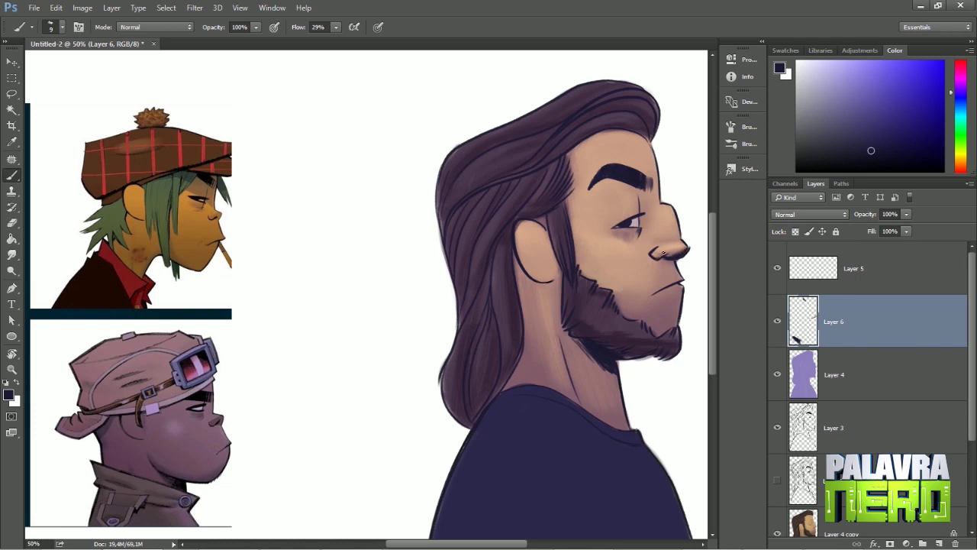
key(e)
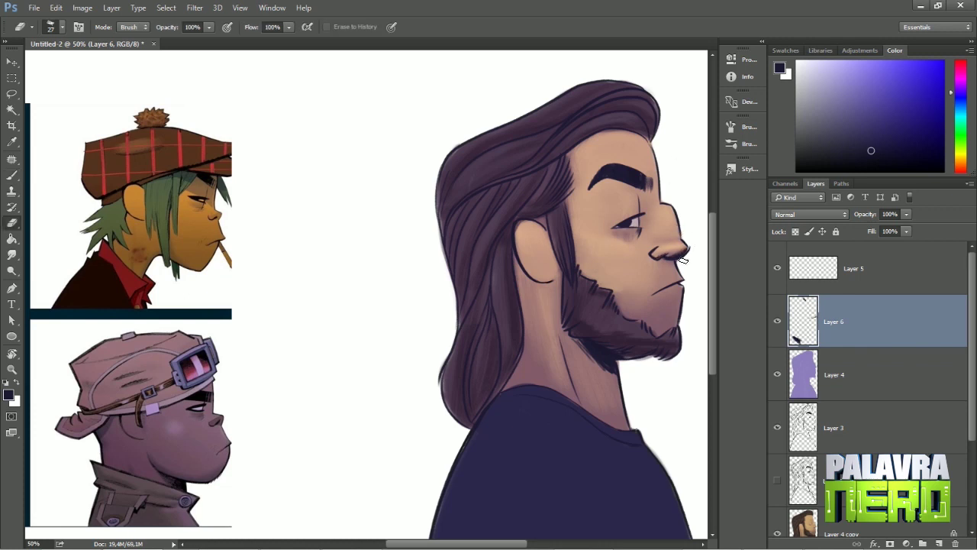
key(b)
- Raise the brush flow to 59% and strengthen the ink lines on the eyebrow, eye and face profile
scroll(624, 265, left, 3)
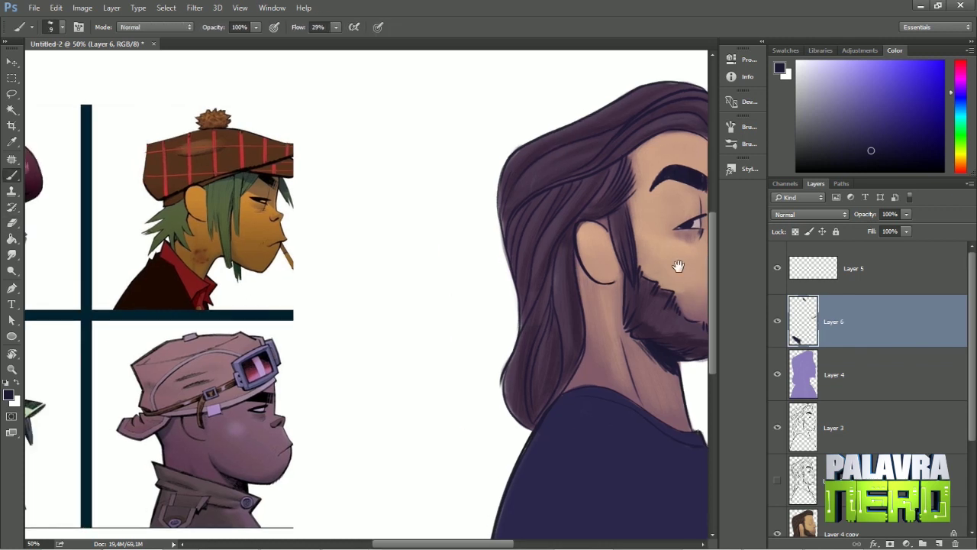
scroll(611, 187, up, 1)
drag(335, 26, 357, 42)
drag(693, 253, 586, 283)
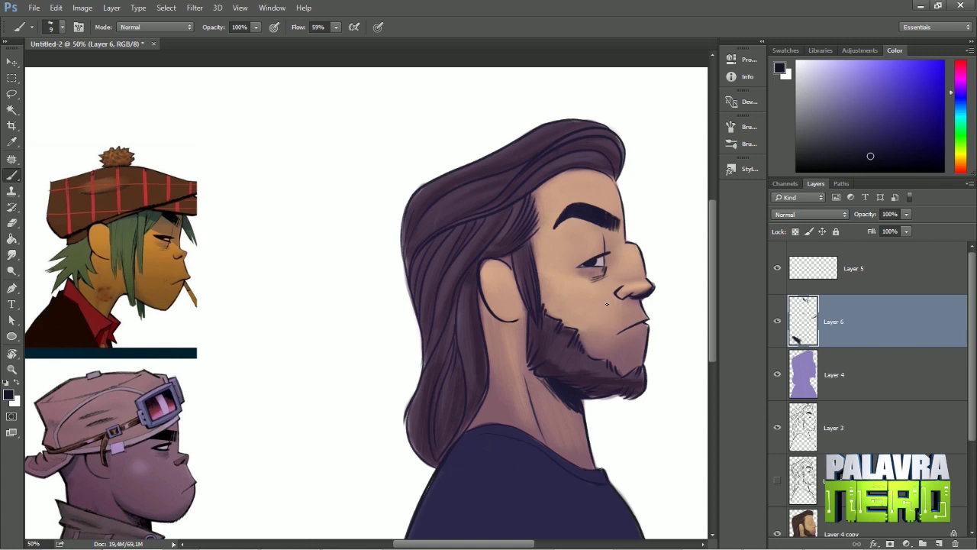
drag(612, 305, 600, 298)
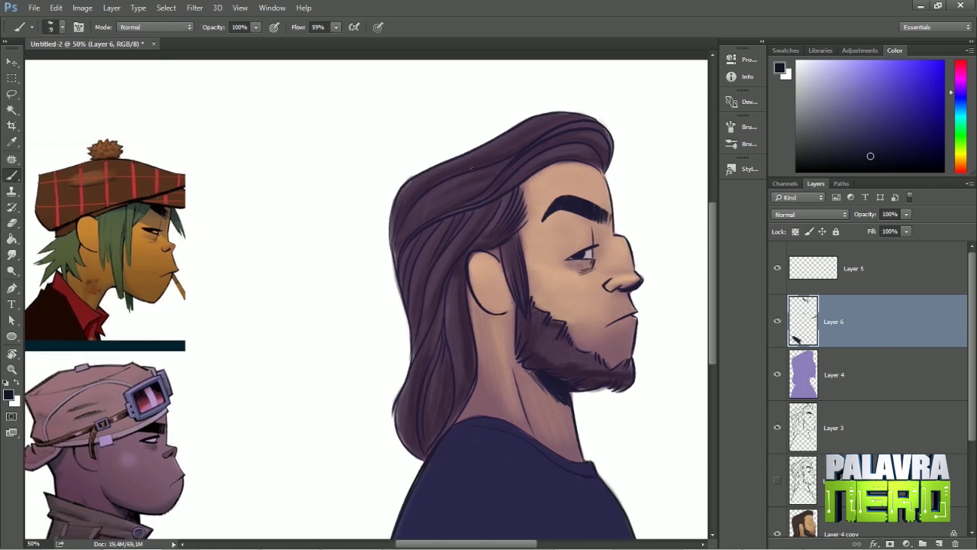
- Ink dark shadows in the hair above the ear and where the lower locks meet the neck
drag(498, 248, 493, 258)
drag(457, 424, 479, 384)
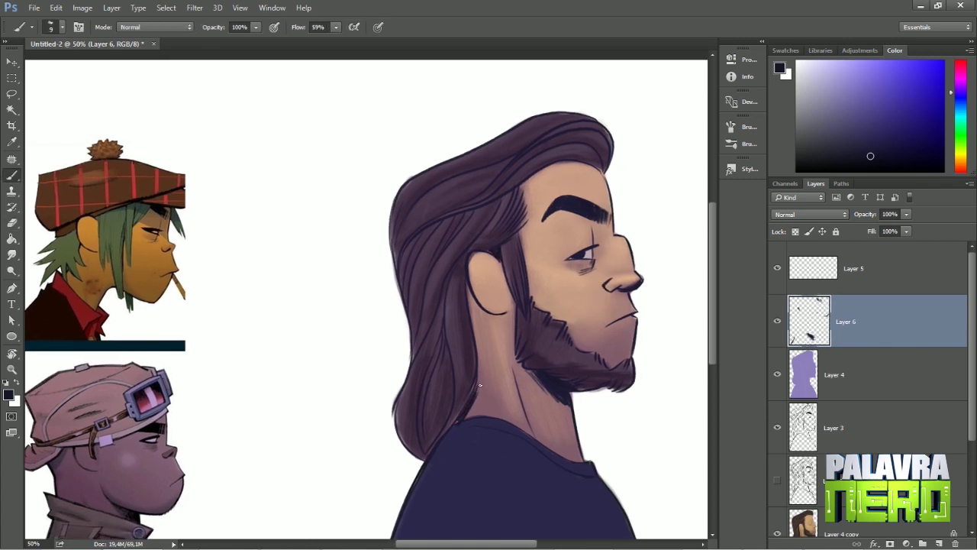
scroll(462, 374, down, 3)
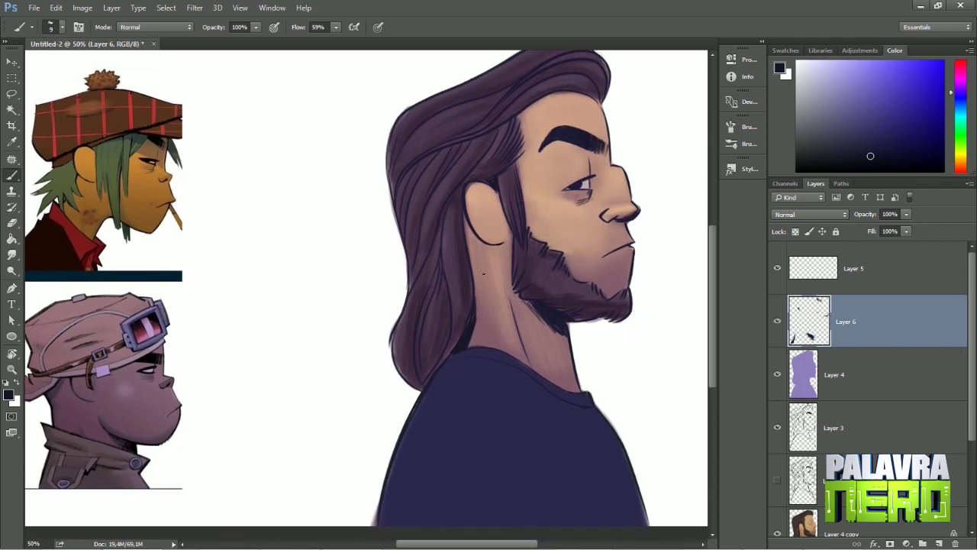
right_click(483, 273)
double_click(635, 197)
text(27)
key(Return)
mouse_move(419, 388)
mouse_down()
mouse_move(375, 520)
mouse_move(444, 360)
mouse_up()
key(ctrl+z)
- Choose a 30-pixel inking brush preset and thicken the shirt's outline along the back
click(20, 26)
click(76, 97)
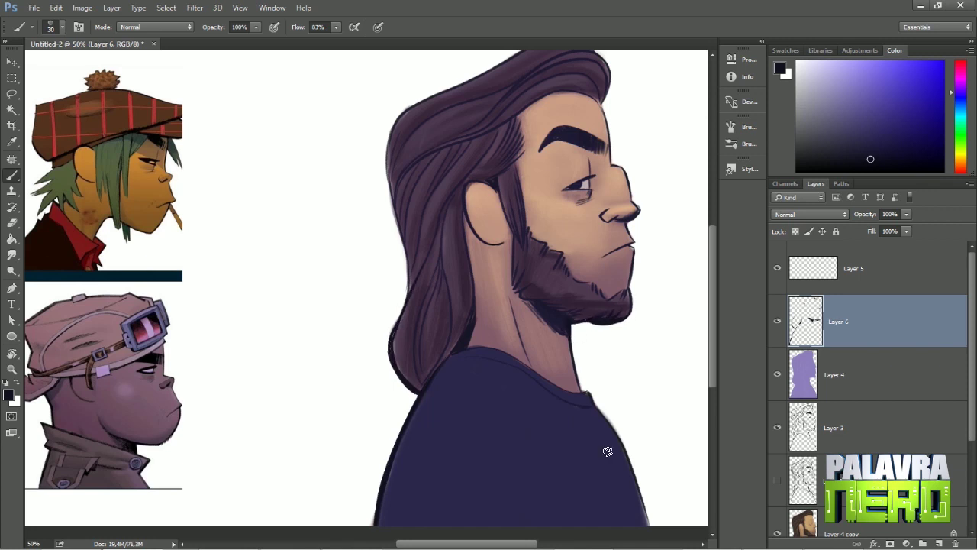
- Thicken the ink outline along the shirt's front, the lip and chin, and the nose
mouse_move(595, 408)
mouse_down()
mouse_move(552, 366)
mouse_move(610, 506)
mouse_up()
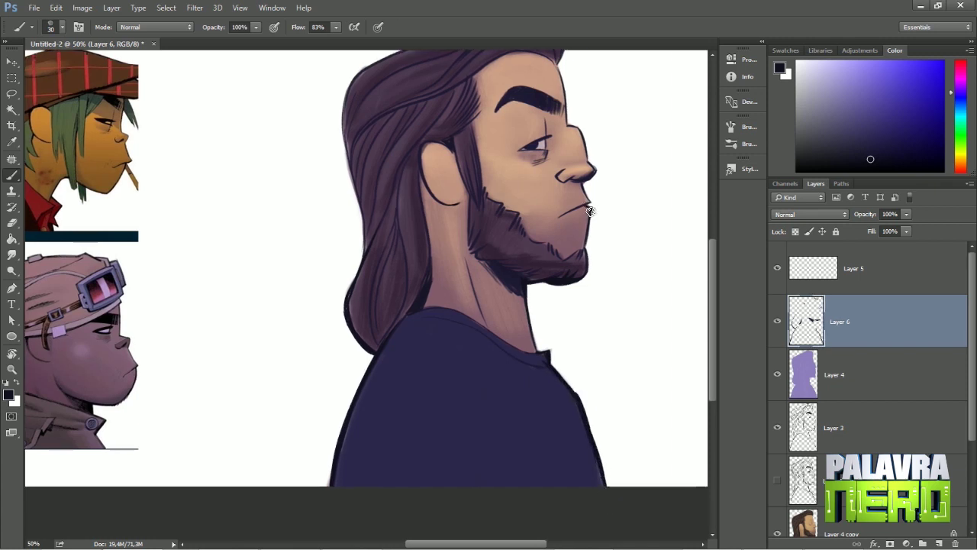
drag(591, 208, 588, 247)
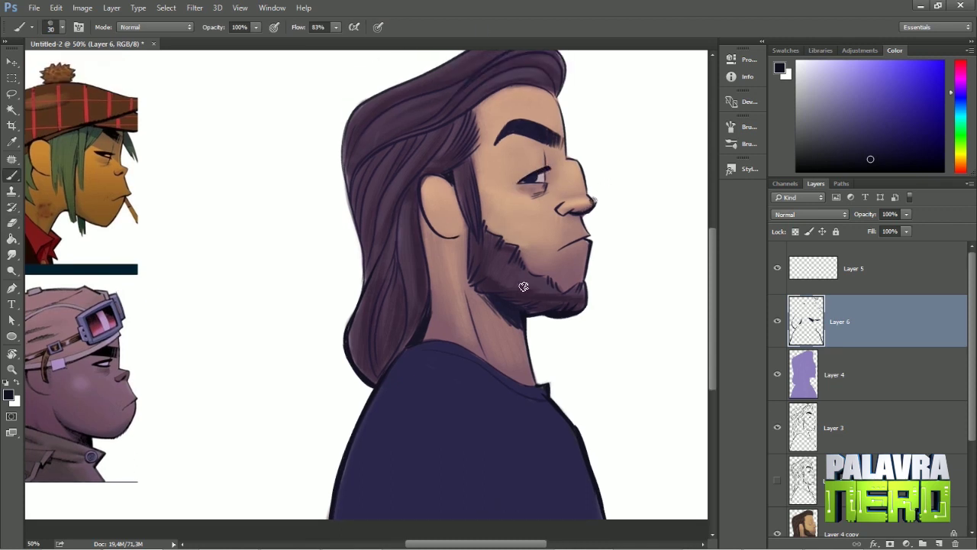
drag(549, 227, 559, 258)
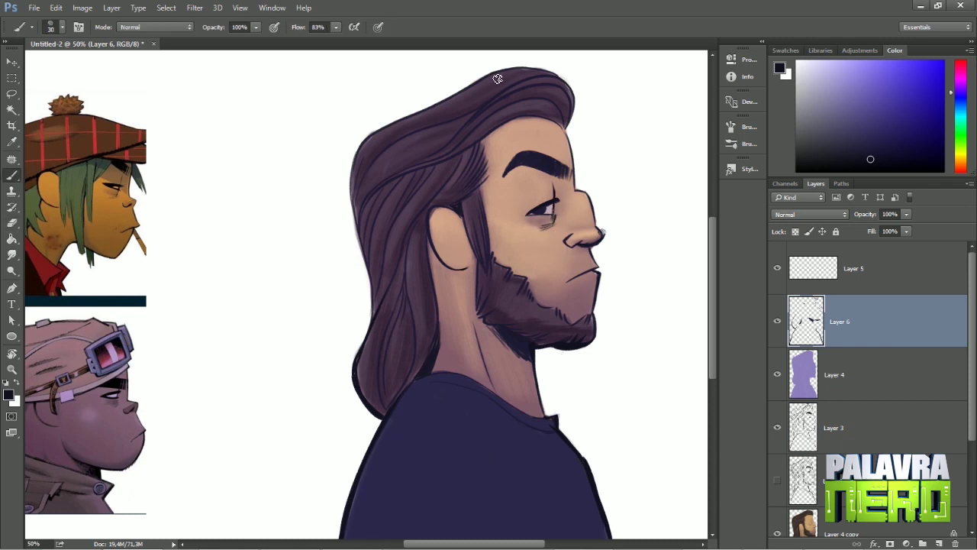
- Thicken the hair's outer outline and ink heavier strand lines sweeping back from the forehead
scroll(552, 306, up, 2)
key(e)
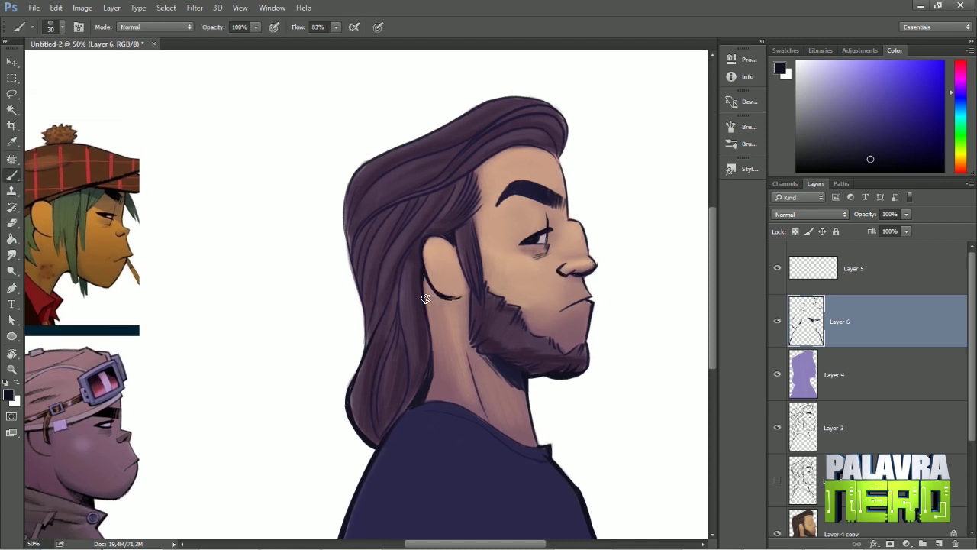
mouse_move(378, 211)
mouse_down()
mouse_move(545, 124)
mouse_move(557, 146)
mouse_move(565, 128)
mouse_up()
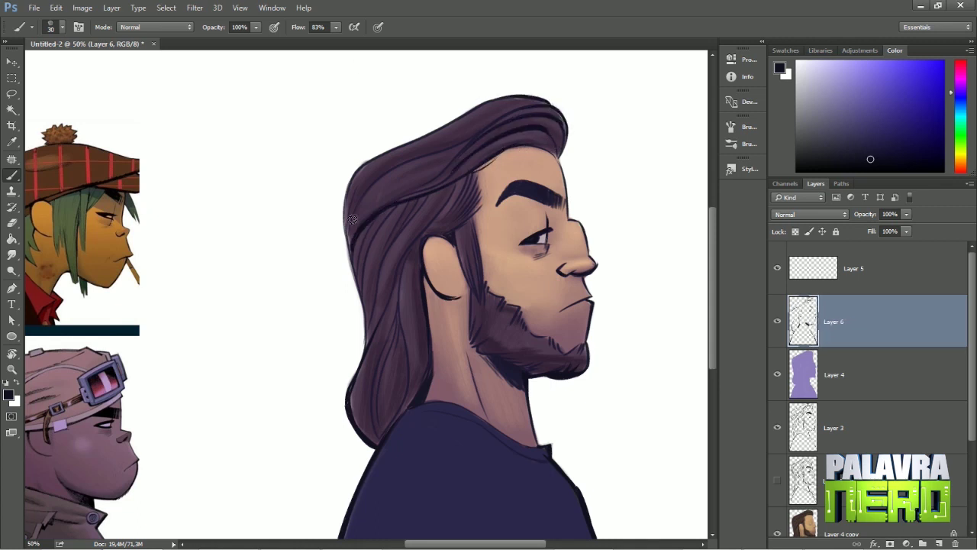
drag(414, 144, 355, 172)
key(ctrl+minus)
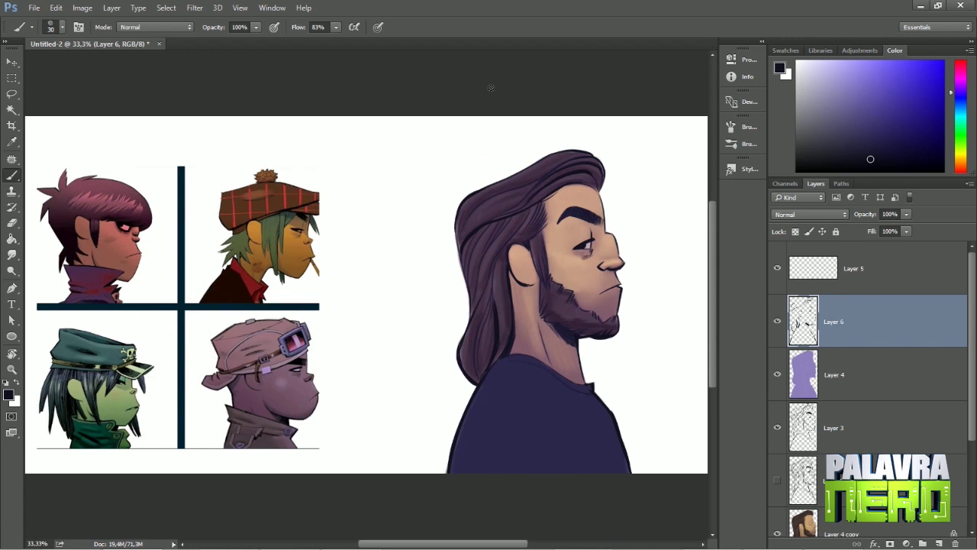
key(e)
key(b)
scroll(537, 296, down, 1)
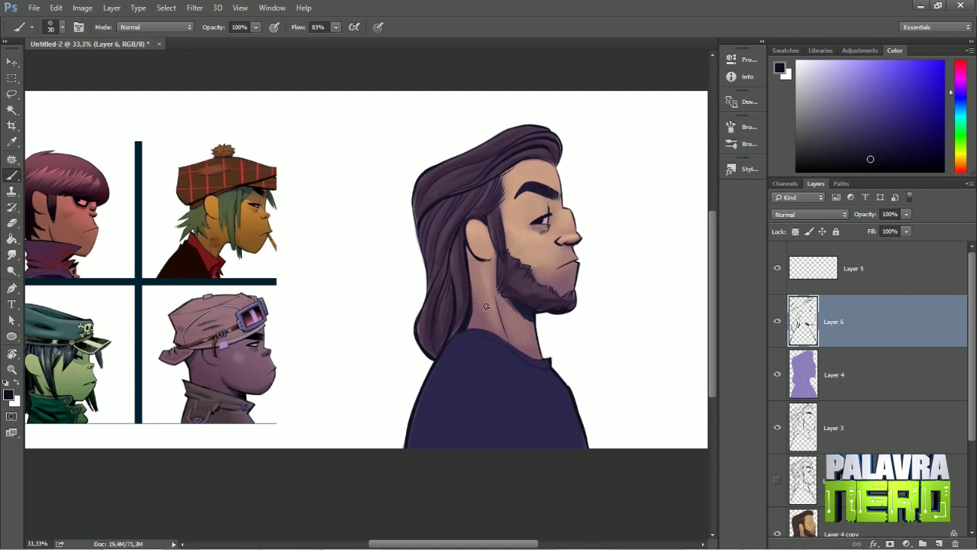
- Choose a 60-pixel painting brush with a sampled skin tone and create a new layer above the purple tint layer
key(c)
key(ctrl+minus)
key(v)
key(b)
right_click(539, 183)
alt+click(529, 280)
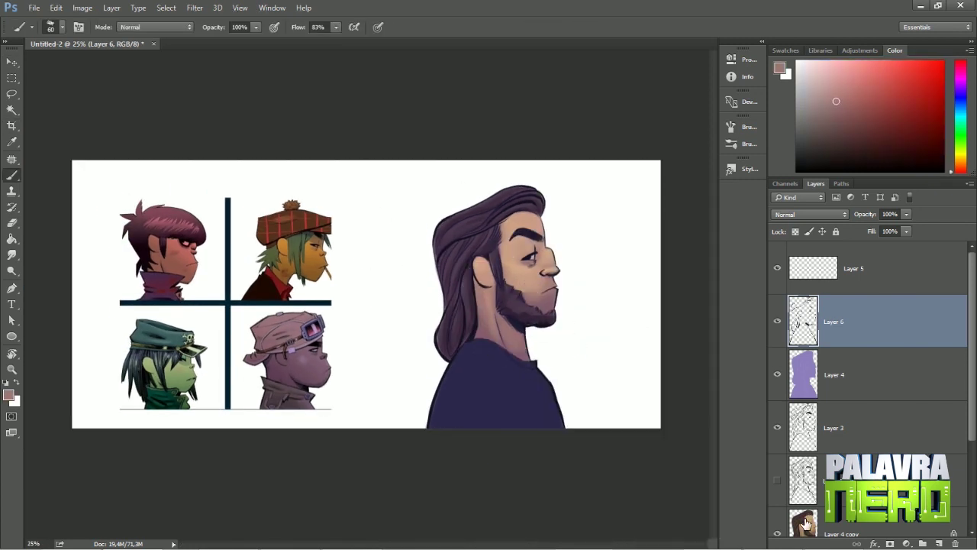
click(797, 366)
key(ctrl+shift+n)
key(Return)
- Paint soft reddish skin tones over the cheek and the edge of the beard
drag(519, 279, 542, 273)
alt+click(527, 277)
alt+click(527, 276)
alt+click(528, 276)
drag(519, 319, 535, 312)
alt+click(523, 277)
alt+click(524, 277)
mouse_move(523, 278)
mouse_down()
mouse_move(537, 270)
mouse_move(535, 287)
mouse_up()
- Blend the cheek shading toward the mouth with sampled skin tones and touch up the skin below the ear
alt+click(527, 277)
alt+click(528, 276)
alt+click(530, 274)
alt+click(536, 281)
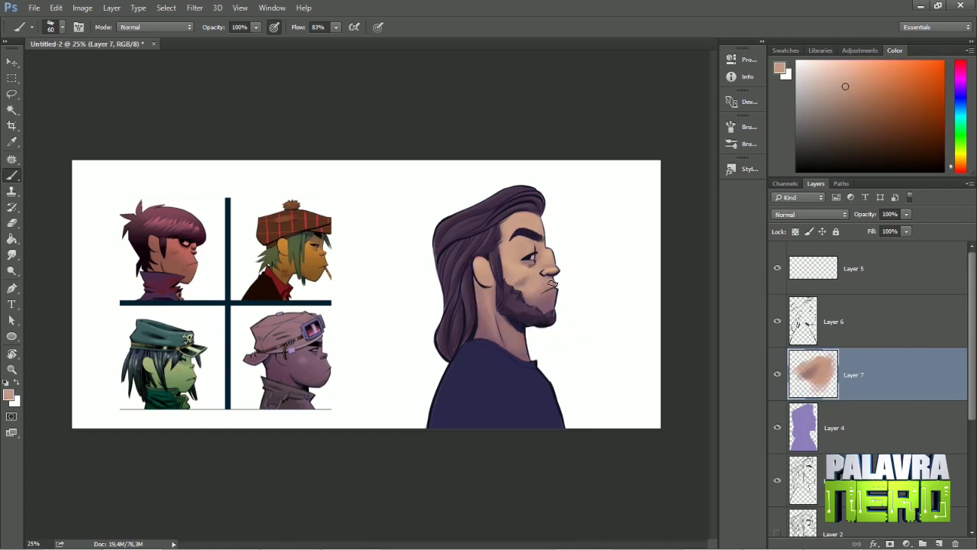
alt+click(543, 284)
alt+click(534, 290)
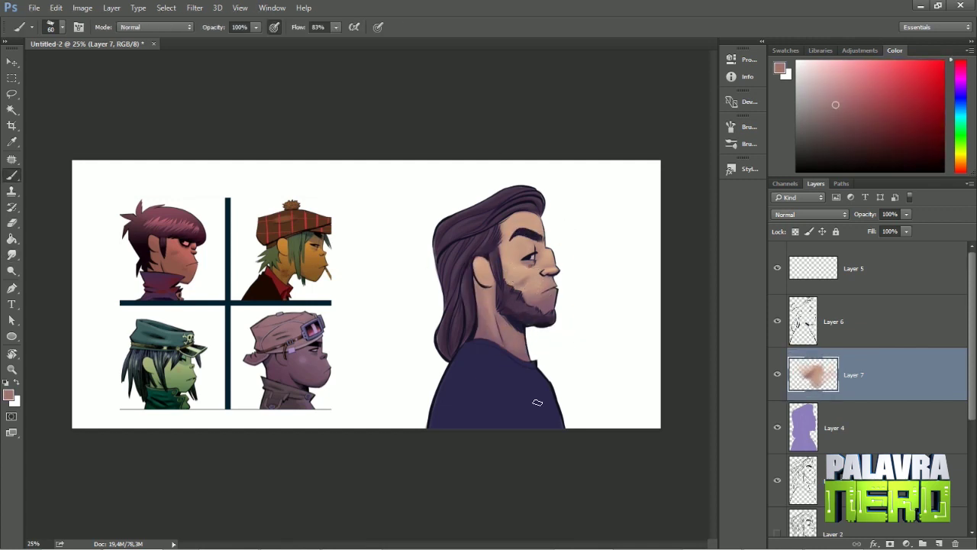
drag(489, 283, 486, 286)
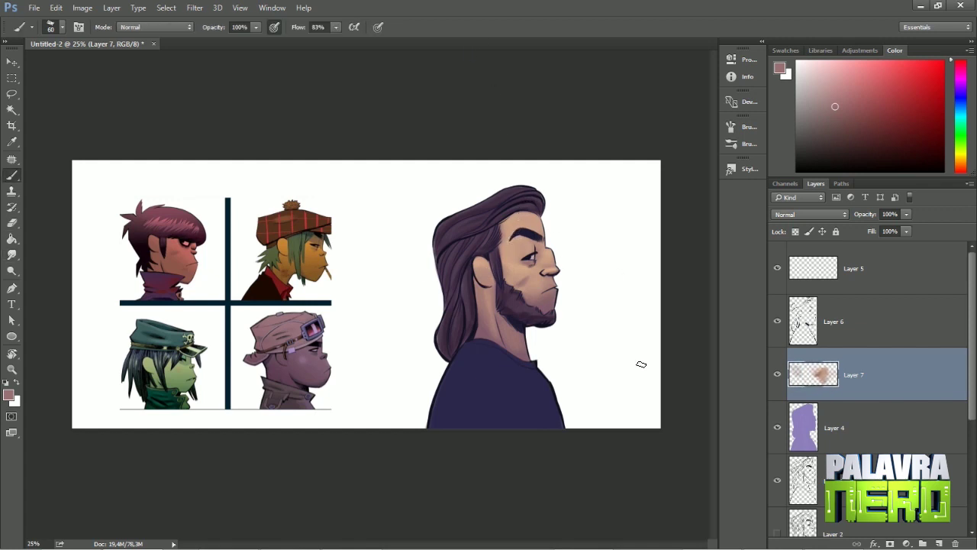
- Create a new layer above the ink layer and reshape the shirt's front edge in navy with an 18-pixel brush
key(alt+])
key(e)
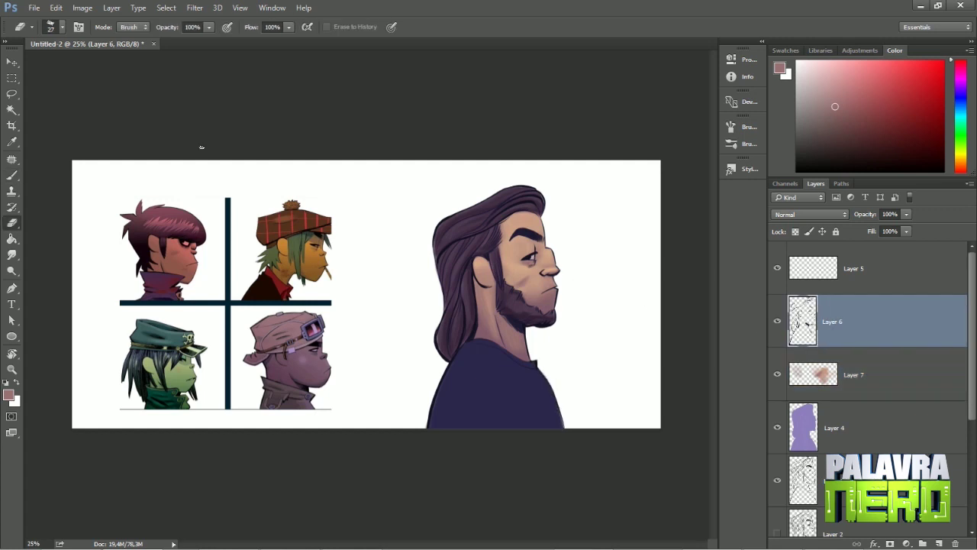
click(32, 27)
click(168, 136)
key(ctrl+plus)
alt+click(443, 284)
right_click(595, 191)
drag(653, 207, 651, 208)
key(Return)
key(ctrl+shift+alt+n)
mouse_move(510, 383)
mouse_down()
mouse_move(522, 432)
mouse_move(555, 450)
mouse_up()
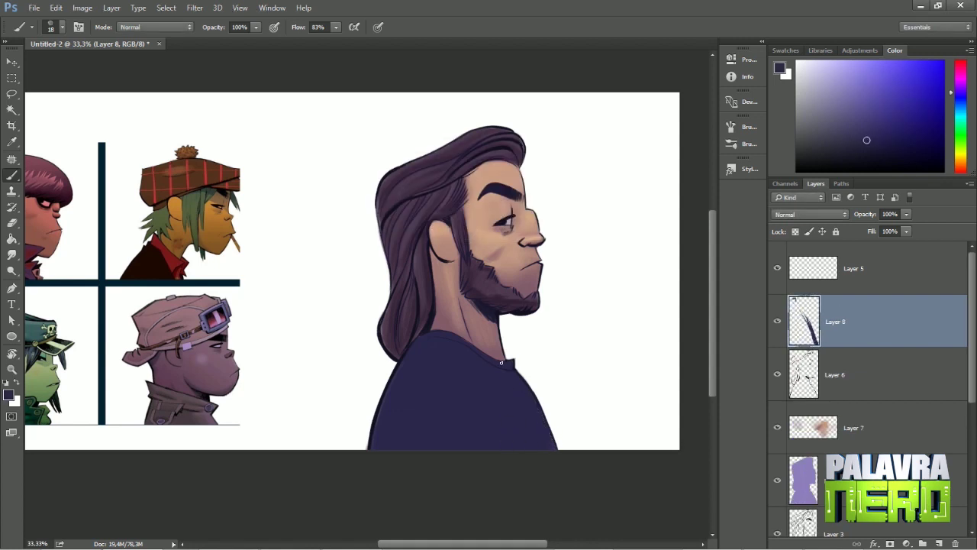
- Ink the dark shadow on the neck beneath the beard on the new layer
key(ctrl+plus)
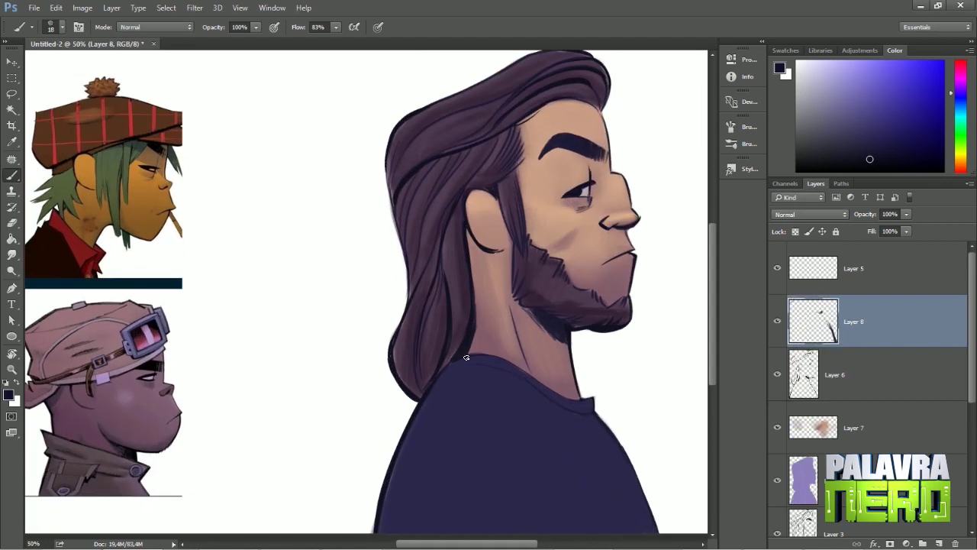
drag(540, 311, 527, 307)
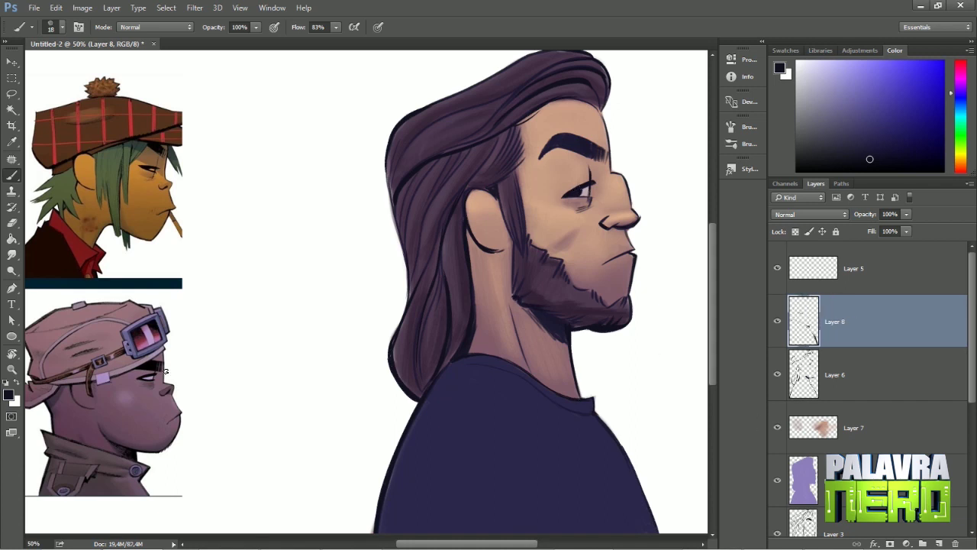
- Lower the saturation of the portrait's base colour layer with Hue/Saturation
alt+click(149, 378)
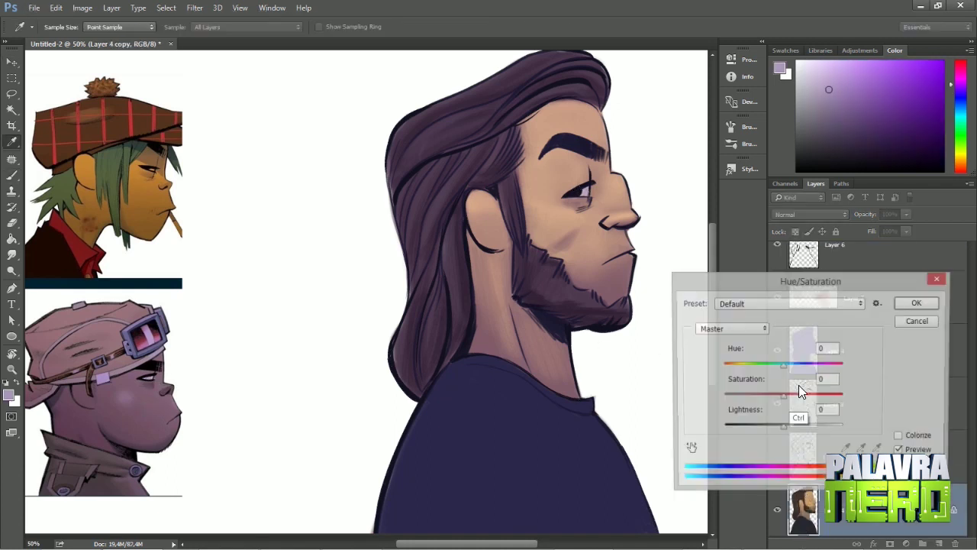
drag(798, 385, 765, 398)
click(914, 302)
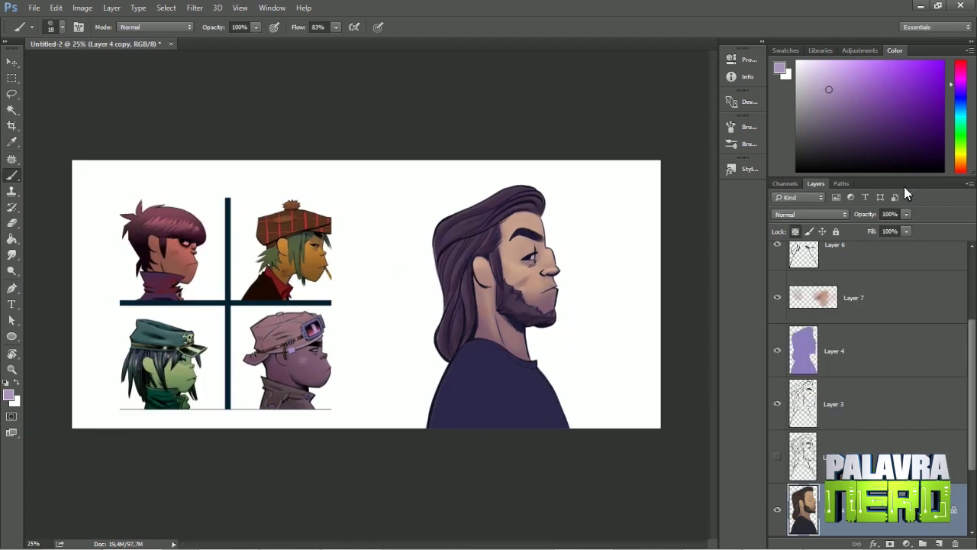
- Group the portrait's detail layers and add a new unclipped layer above the group
scroll(866, 305, up, 5)
click(865, 246)
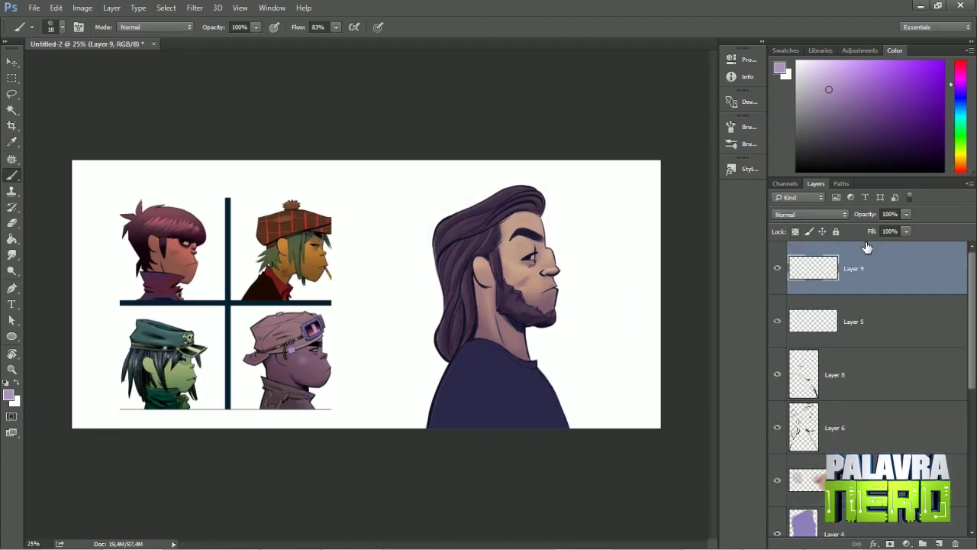
scroll(870, 441, down, 5)
key(ctrl+g)
key(ctrl+shift+alt+n)
right_click(885, 271)
click(724, 297)
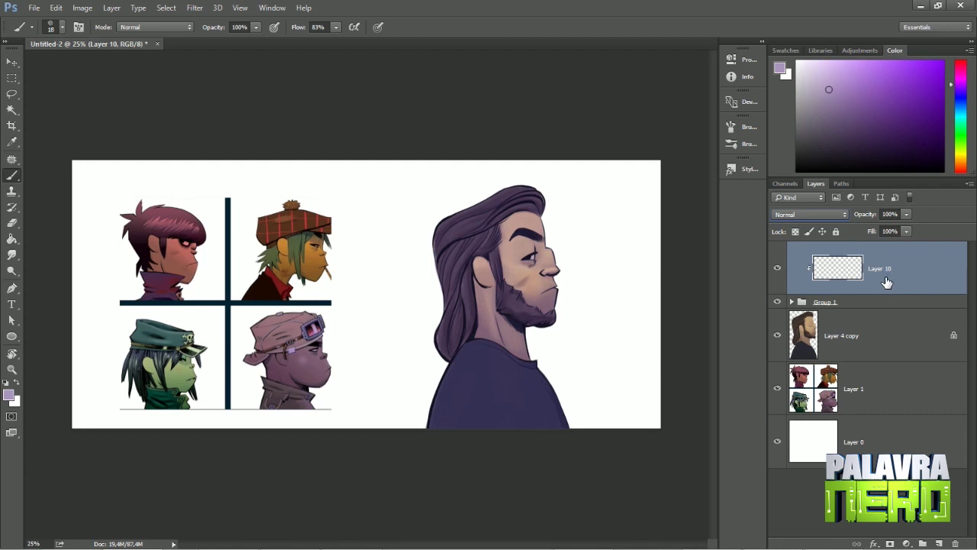
key(ctrl+alt+g)
- Remove the empty Layer 9 and Layer 5 from the group and move the base colour layer into it
click(792, 305)
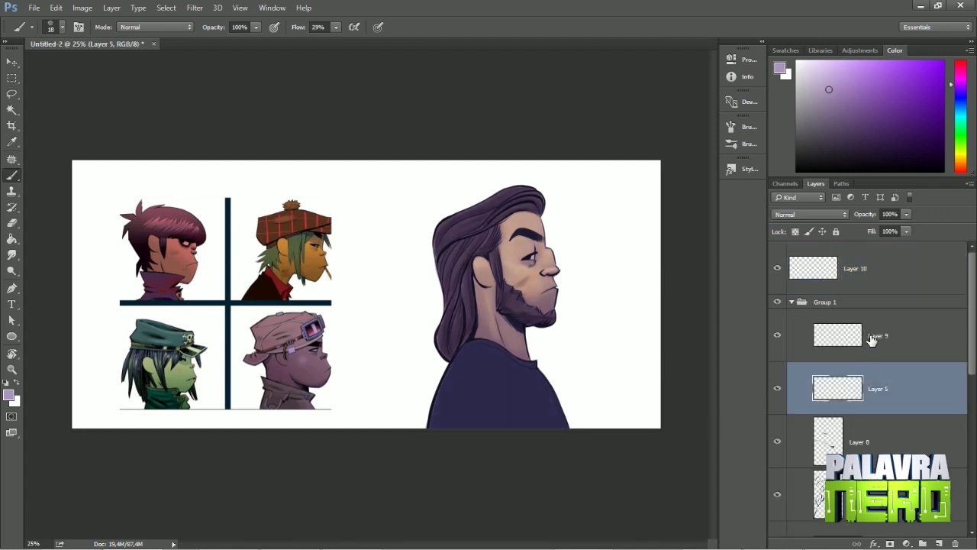
scroll(838, 341, down, 3)
scroll(837, 341, up, 3)
click(791, 302)
drag(797, 334, 788, 304)
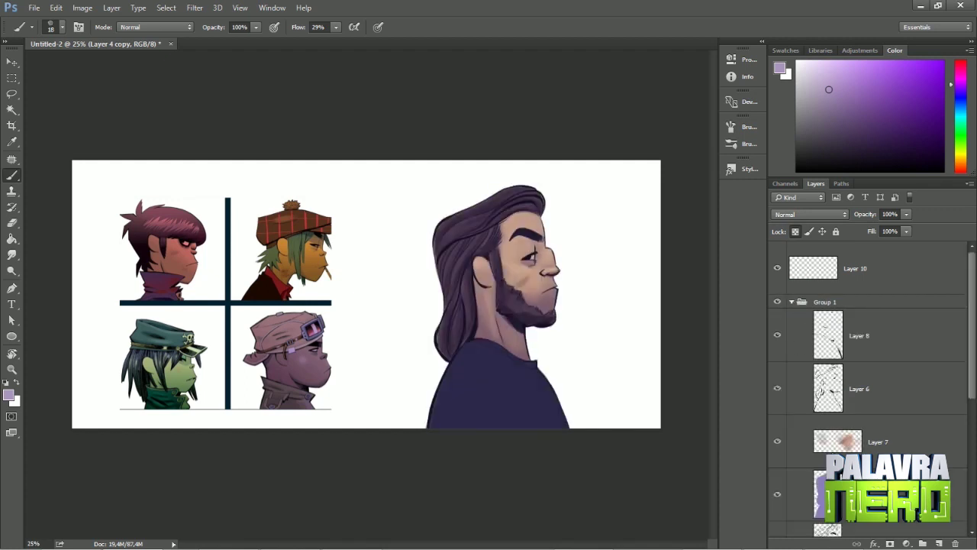
- Duplicate the portrait group and merge the copy into a single layer
click(797, 304)
key(ctrl+j)
key(ctrl+e)
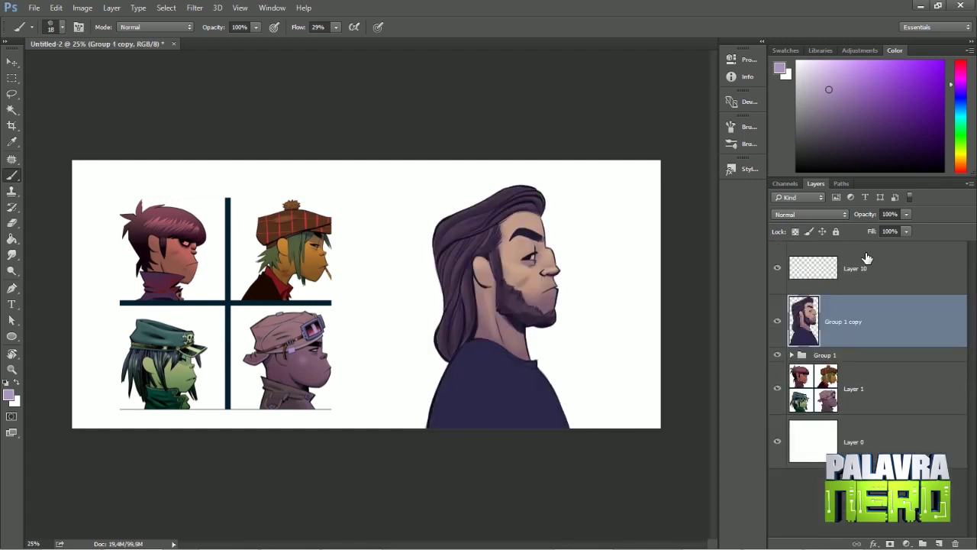
- Clip Layer 10 to the merged portrait, set its blend mode to Overlay and choose a large soft brush
click(806, 267)
right_click(549, 164)
click(654, 355)
click(809, 213)
click(782, 334)
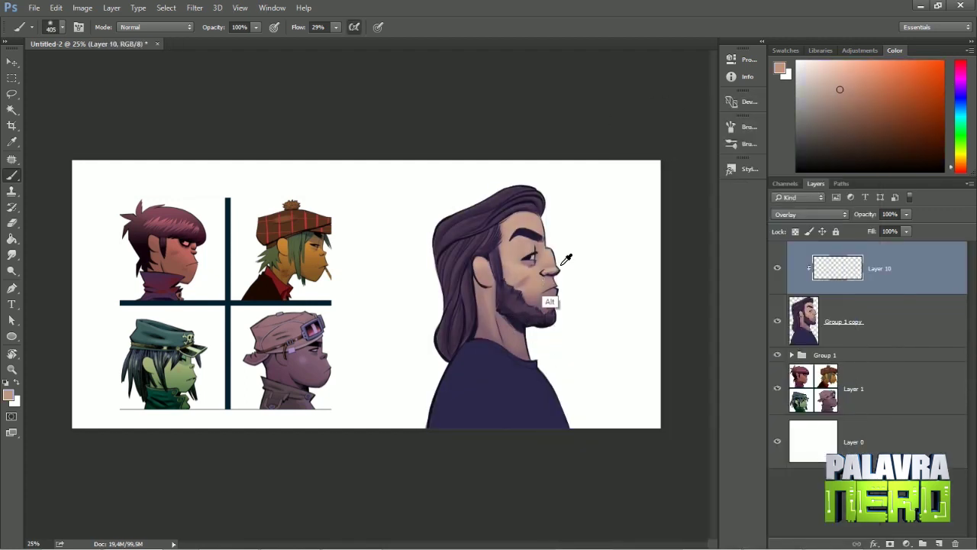
- Paint an orange glow along the portrait's front with a 1163-pixel brush at 37% opacity and set the layer opacity to 87%
right_click(534, 320)
click(256, 26)
drag(259, 40, 217, 39)
mouse_move(577, 240)
mouse_down()
mouse_move(523, 349)
mouse_move(593, 382)
mouse_up()
drag(903, 215, 894, 215)
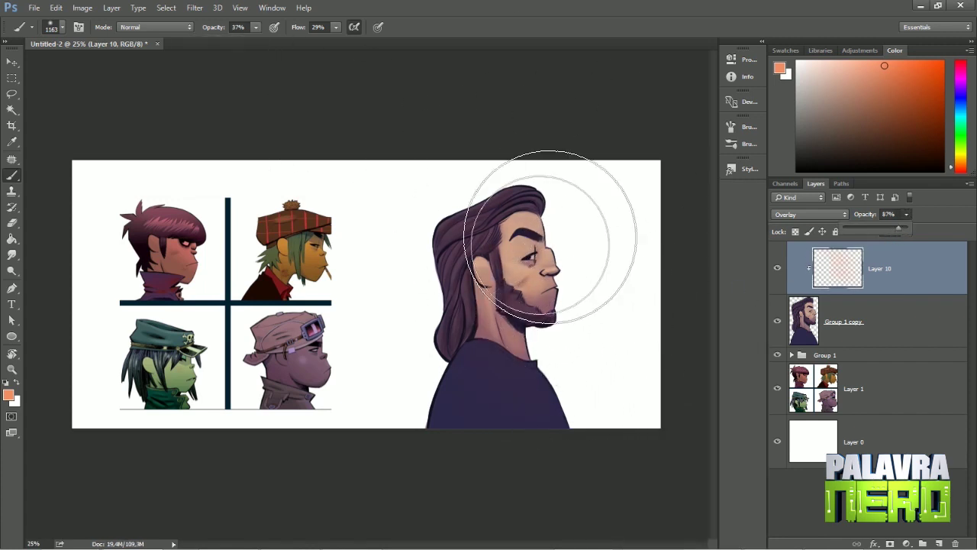
- Save the document on the Desktop as a Photoshop file named GUIrillaz
key(v)
key(ctrl+minus)
key(ctrl+shift+s)
text(GUIrillaz)
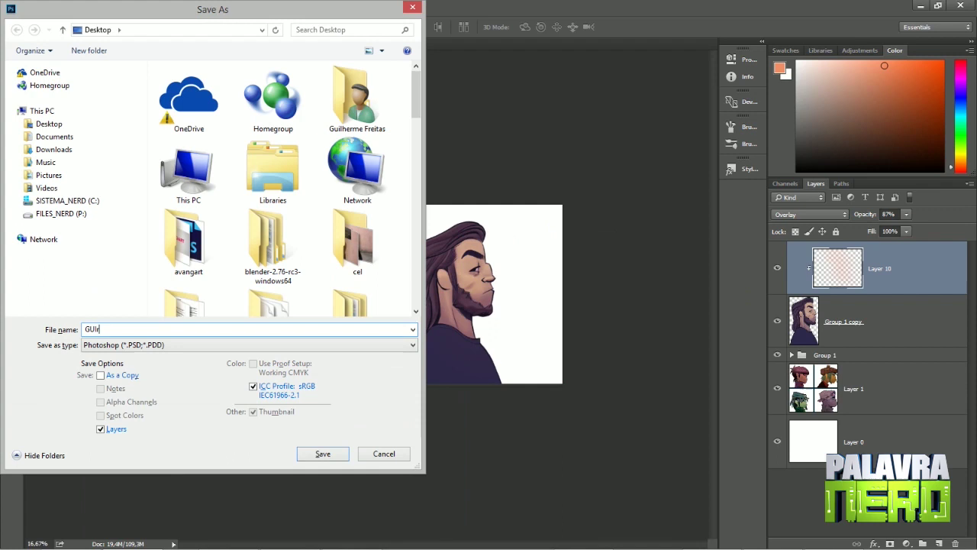
key(Return)
- Hide the original group and clean the nose and forehead edges of the merged portrait with a 15-pixel eraser
key(ctrl+plus)
key(ctrl+plus)
key(e)
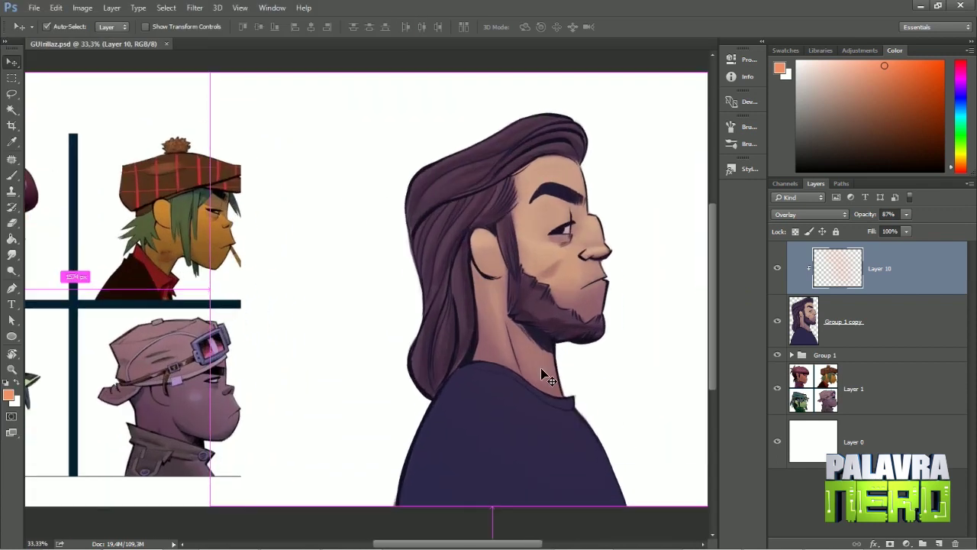
key(ctrl+plus)
right_click(542, 189)
key(Escape)
key(ctrl+plus)
key(ctrl+plus)
key(alt+bracketleft)
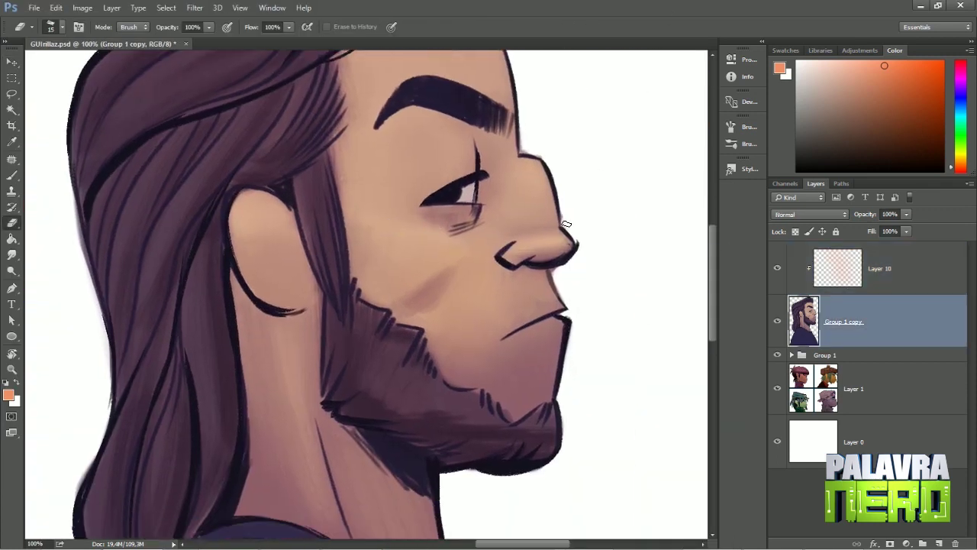
click(777, 355)
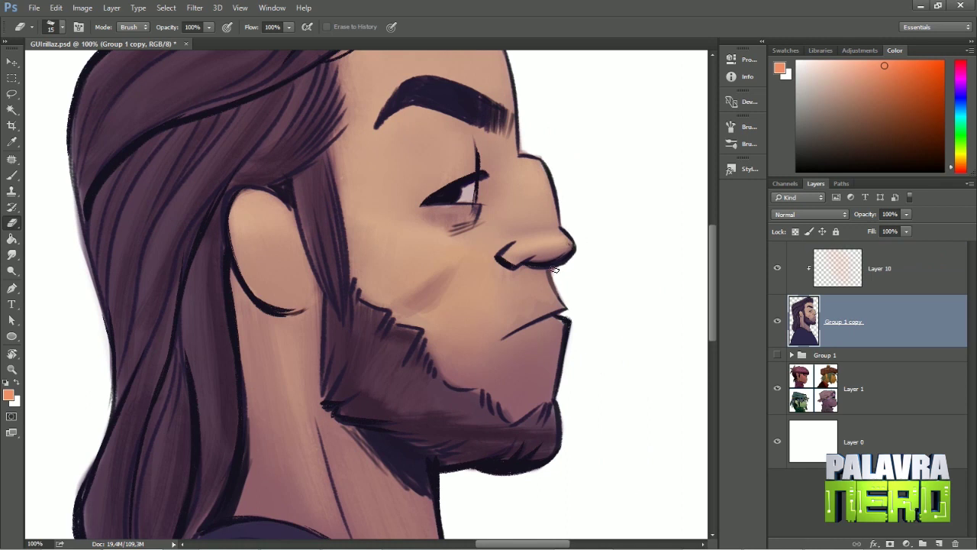
scroll(562, 314, up, 3)
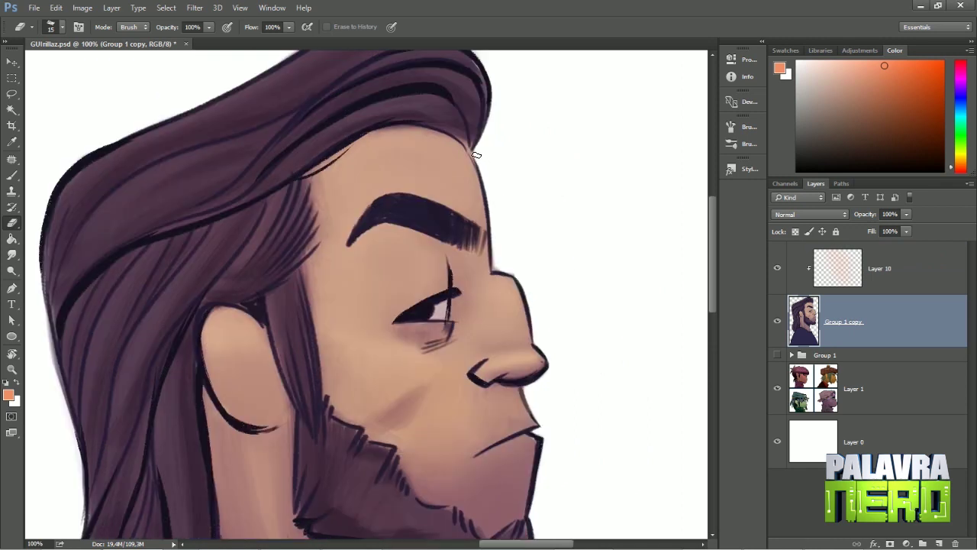
- Touch up the hairline where it meets the forehead with a 17-pixel brush and sampled dark hair colours
key(b)
right_click(458, 103)
double_click(534, 222)
alt+click(461, 138)
right_click(461, 137)
alt+click(454, 126)
scroll(476, 157, down, 5)
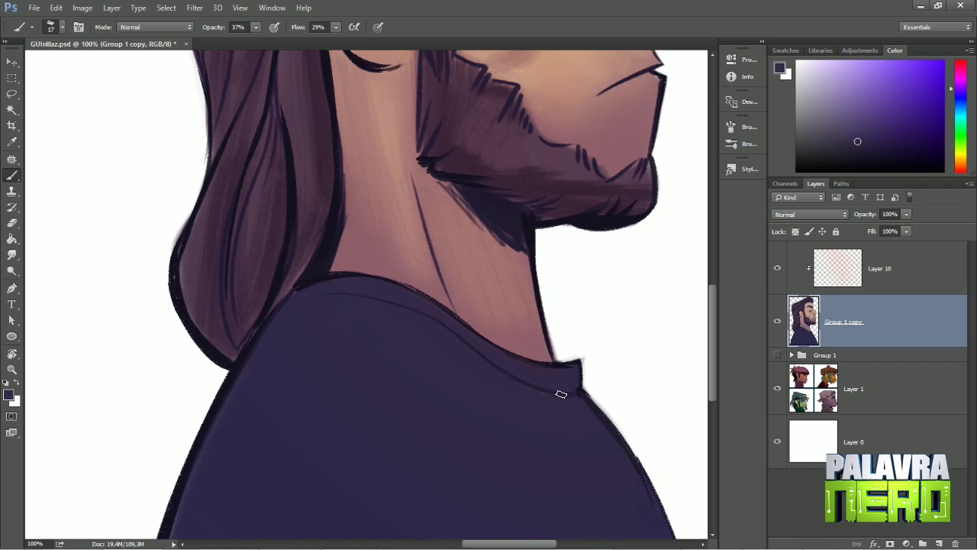
- Create a new layer, restore the brush opacity to 100% and ink the shirt's collar and back outline
key(ctrl+shift+alt+n)
mouse_move(256, 27)
mouse_down()
mouse_move(290, 39)
mouse_move(363, 40)
mouse_up()
mouse_move(328, 284)
mouse_down()
mouse_move(358, 283)
mouse_move(433, 306)
mouse_move(506, 383)
mouse_up()
scroll(244, 438, down, 3)
mouse_move(257, 333)
mouse_down()
mouse_move(273, 290)
mouse_move(185, 491)
mouse_up()
- Merge the new ink layer, the Overlay layer and the portrait copy into one layer
key(e)
key(alt+shift+bracketleft)
key(alt+shift+bracketleft)
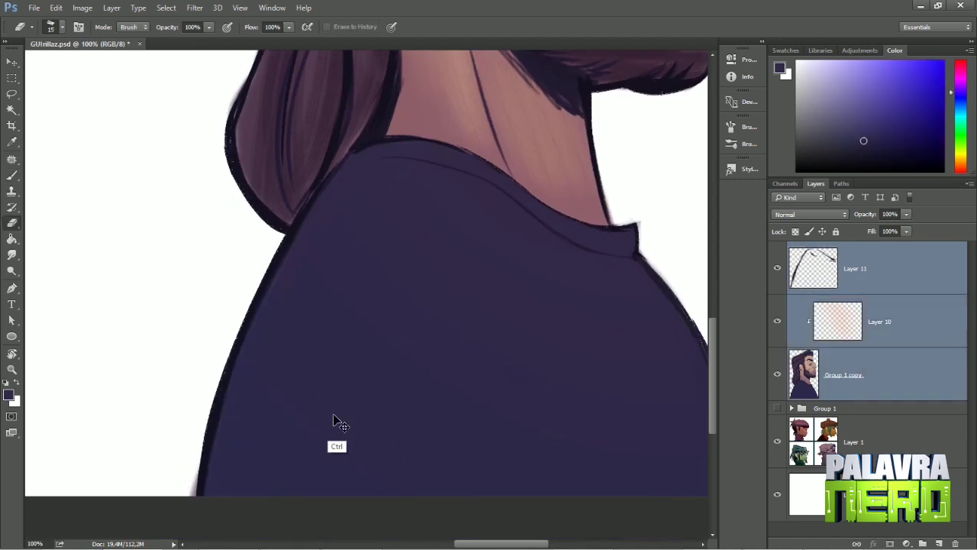
key(ctrl+e)
- Ink the shirt's front outline below the collar and clean its outer edge with the Eraser
scroll(229, 305, right, 5)
key(b)
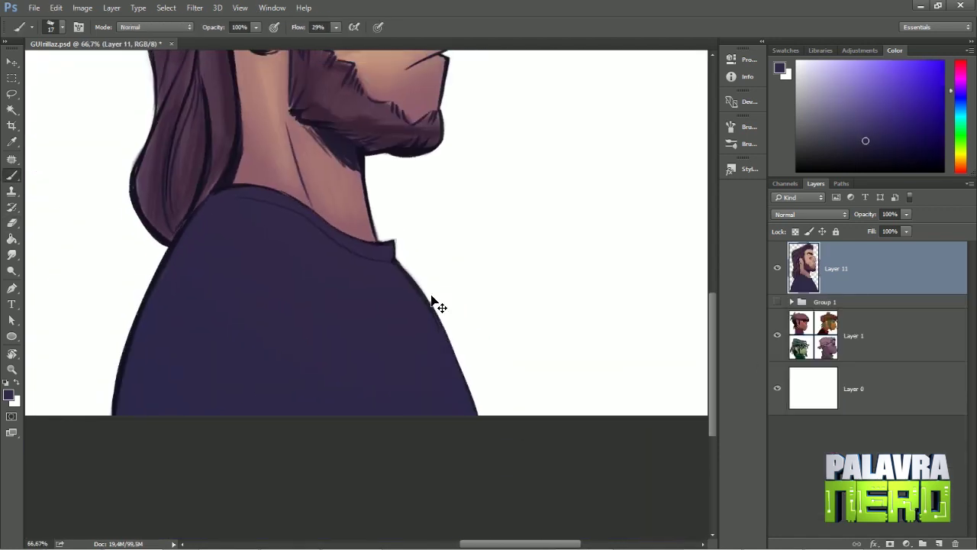
scroll(436, 300, down, 1)
scroll(414, 229, up, 1)
key(e)
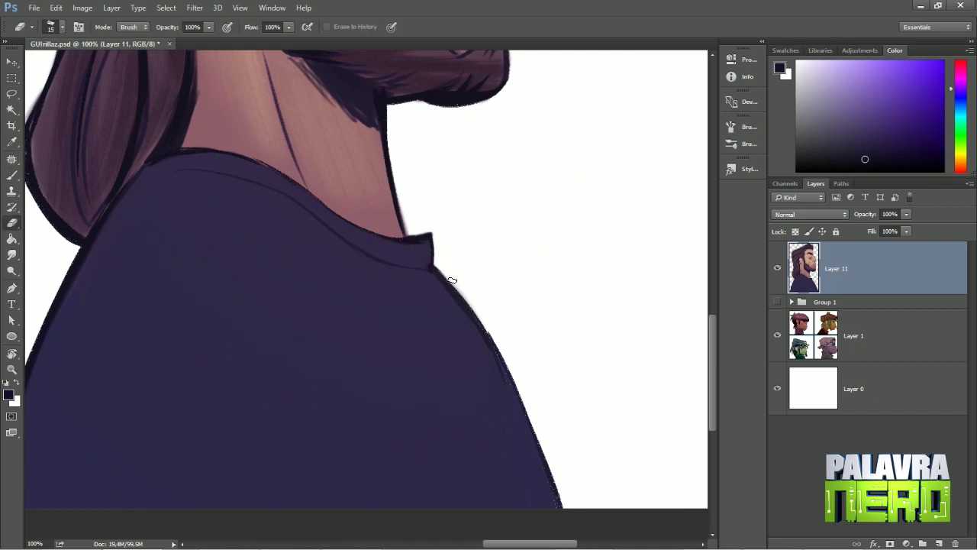
key(b)
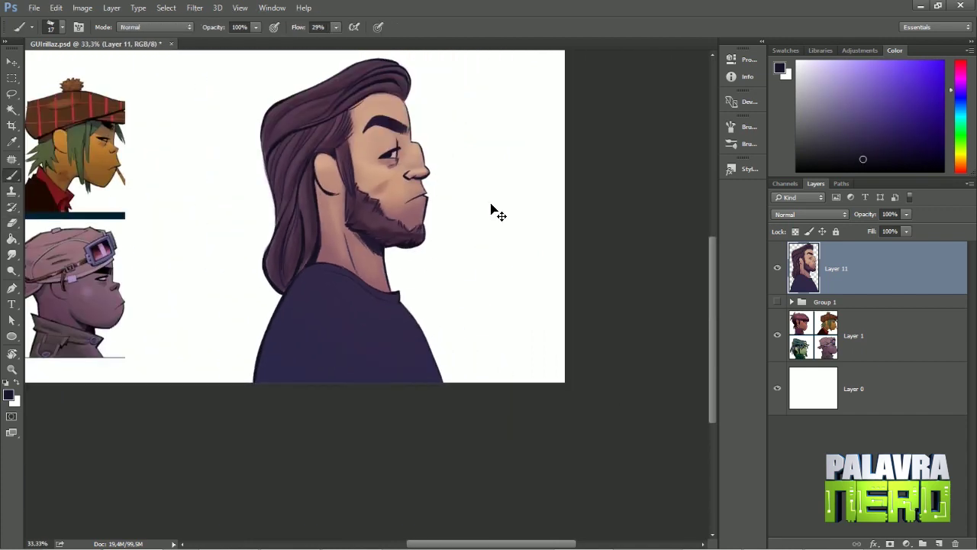
- Sample the dark purple hair colour where the hair meets the back of the shirt
scroll(490, 211, down, 4)
scroll(571, 331, up, 2)
alt+click(580, 360)
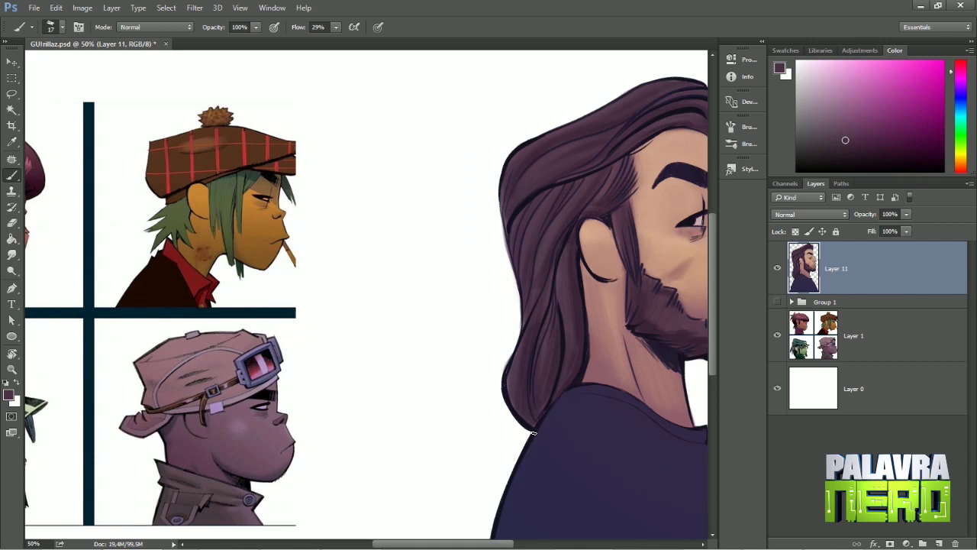
scroll(546, 322, down, 2)
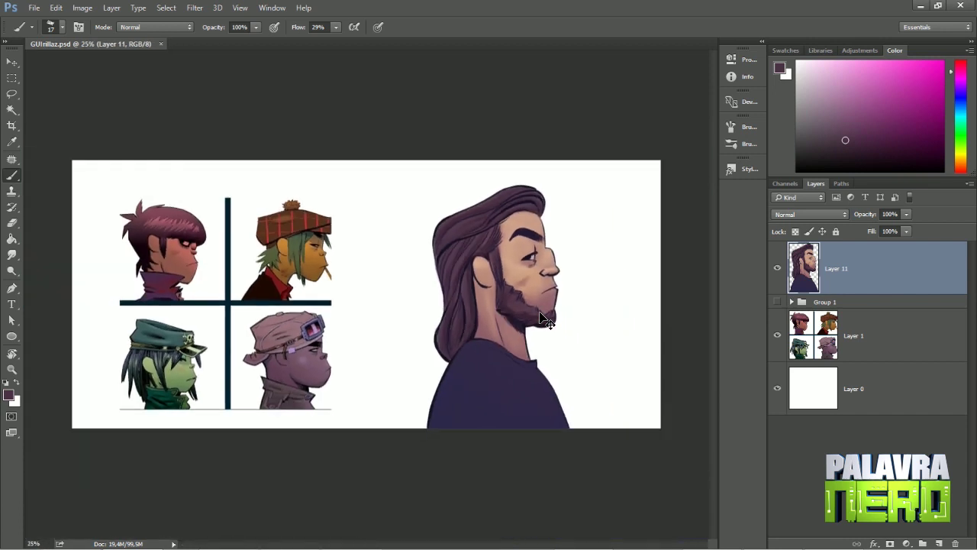
scroll(539, 313, up, 1)
scroll(540, 313, down, 1)
- Boost the merged portrait's colour saturation with two Hue/Saturation adjustments
key(ctrl+u)
drag(781, 395, 801, 397)
key(Return)
key(b)
key(ctrl+l)
key(Escape)
key(ctrl+u)
drag(782, 395, 795, 396)
key(Return)
key(b)
- Crop the canvas to a square framing only the bearded portrait, leaving out the four reference heads
key(c)
drag(374, 178, 623, 427)
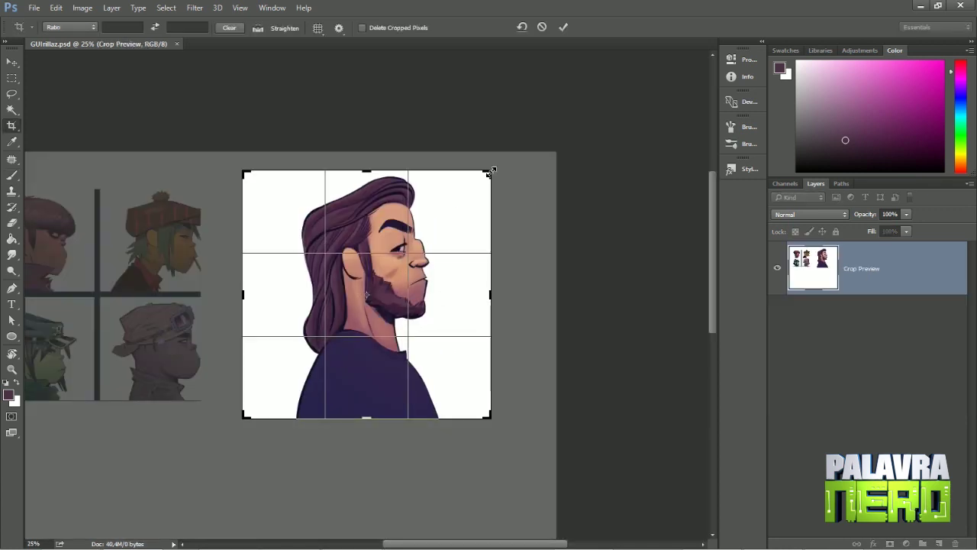
key(Return)
- Duplicate all the layers and add a merged composite copy of the artwork at the top of the stack
key(v)
key(ctrl+j)
key(ctrl+alt+a)
key(ctrl+j)
key(ctrl+plus)
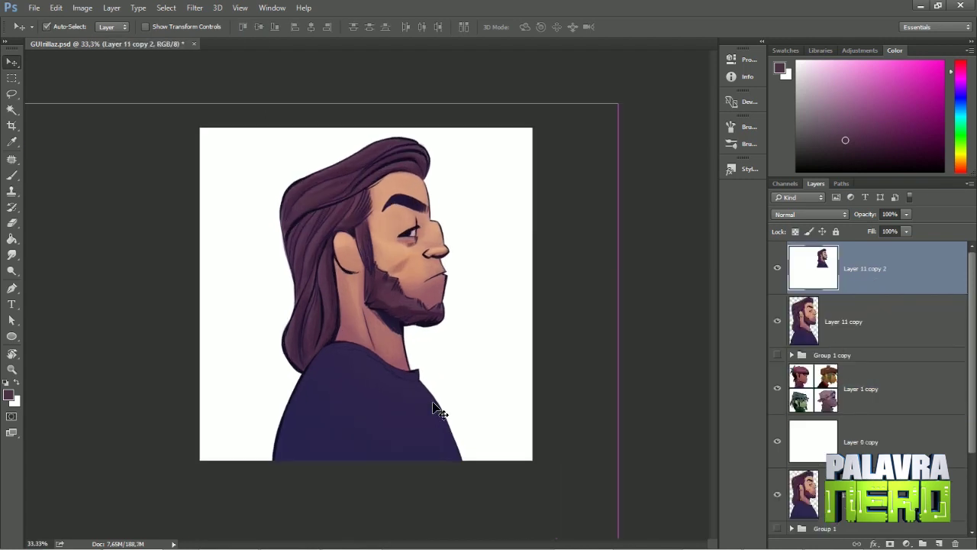
- Reapply the square crop with Delete Cropped Pixels enabled to discard everything outside the canvas
click(195, 8)
click(395, 13)
key(c)
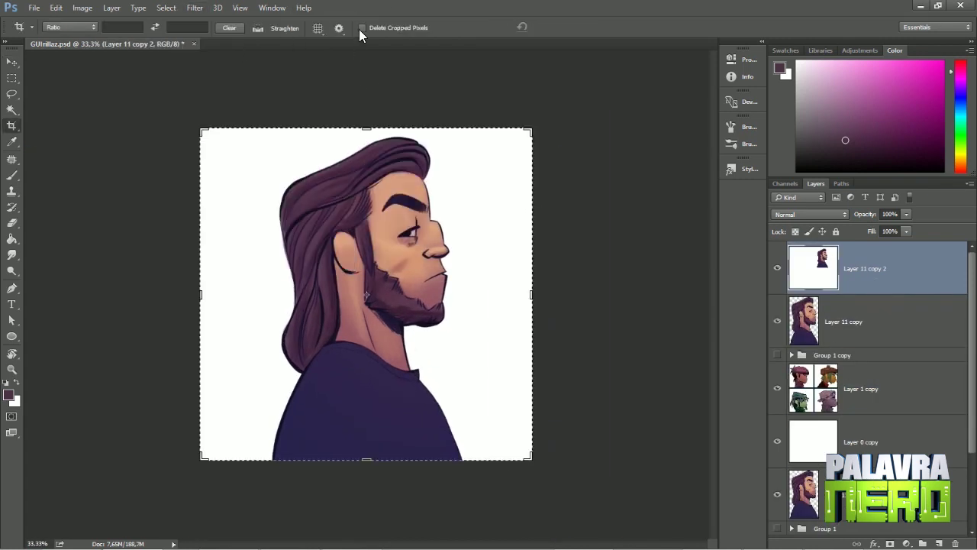
key(Return)
- Apply Add Noise to the composite layer with an amount of 4%, Gaussian distribution and Monochromatic enabled
click(195, 8)
click(382, 179)
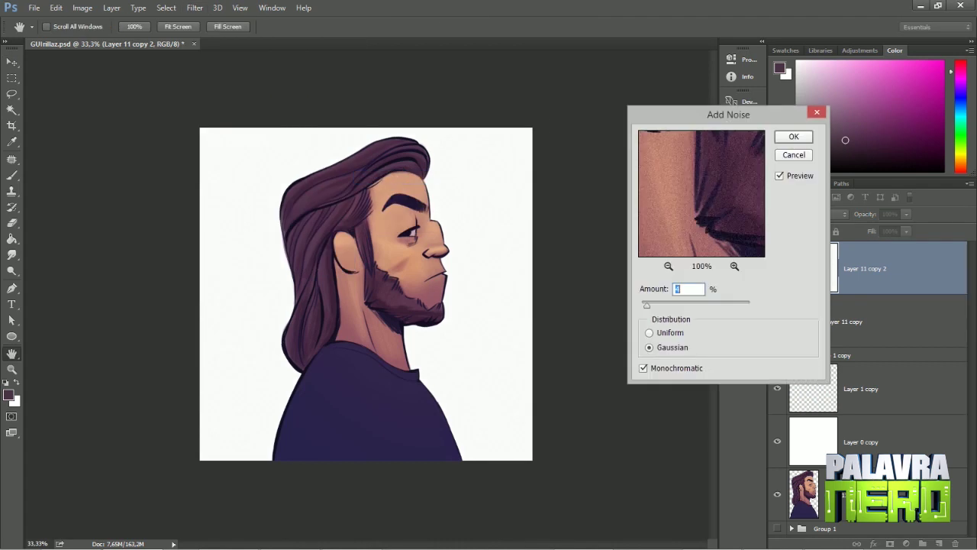
key(Return)
- Save the finished portrait as a PNG file named GUIrillaz
key(ctrl+shift+s)
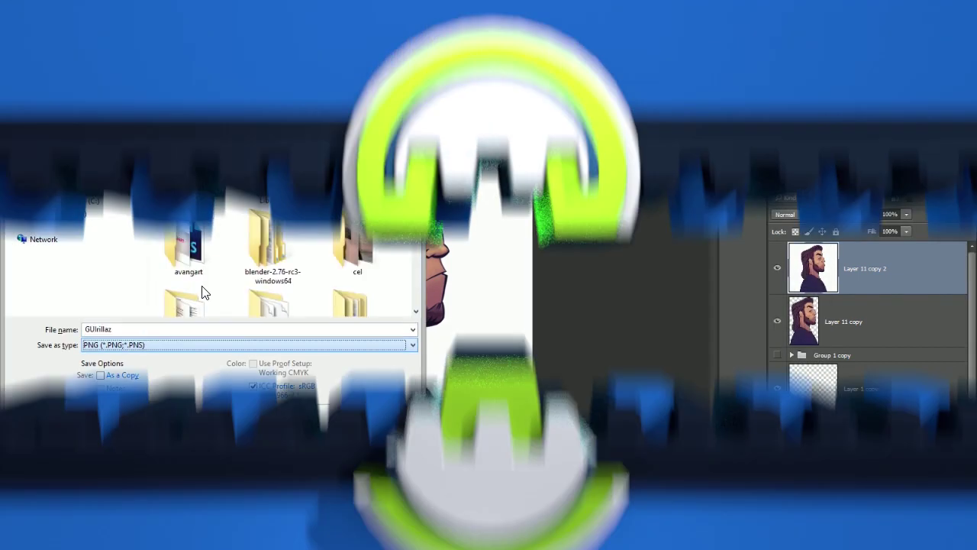